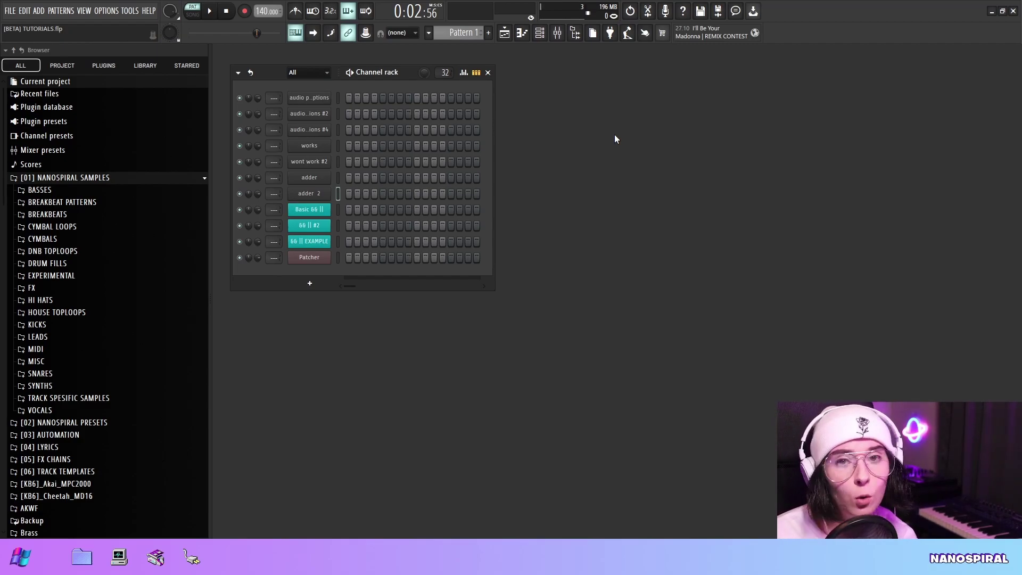
Open the Basic && || Patcher and view its button surface in an enlarged window
click(309, 209)
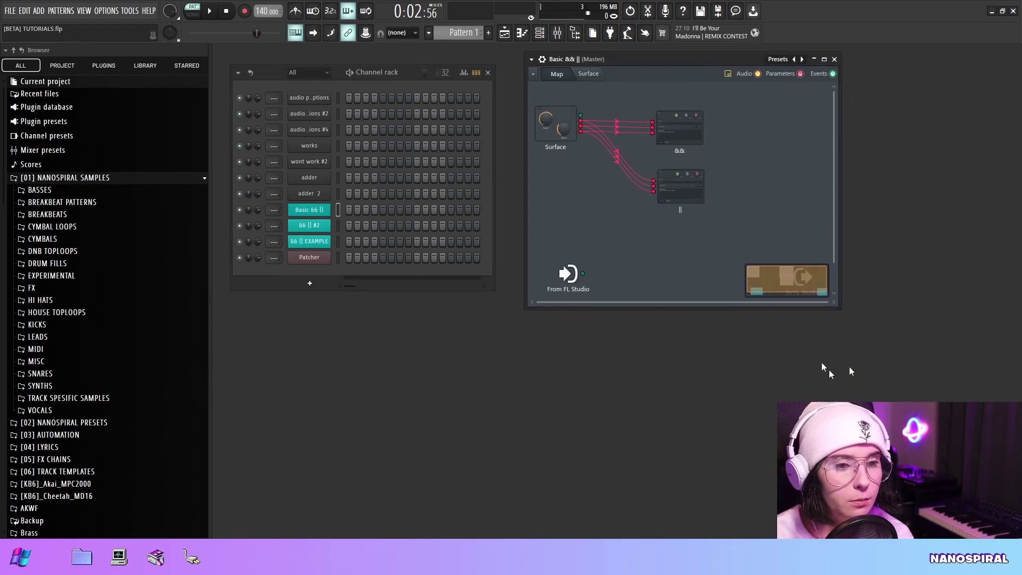
click(592, 83)
drag(842, 308, 883, 323)
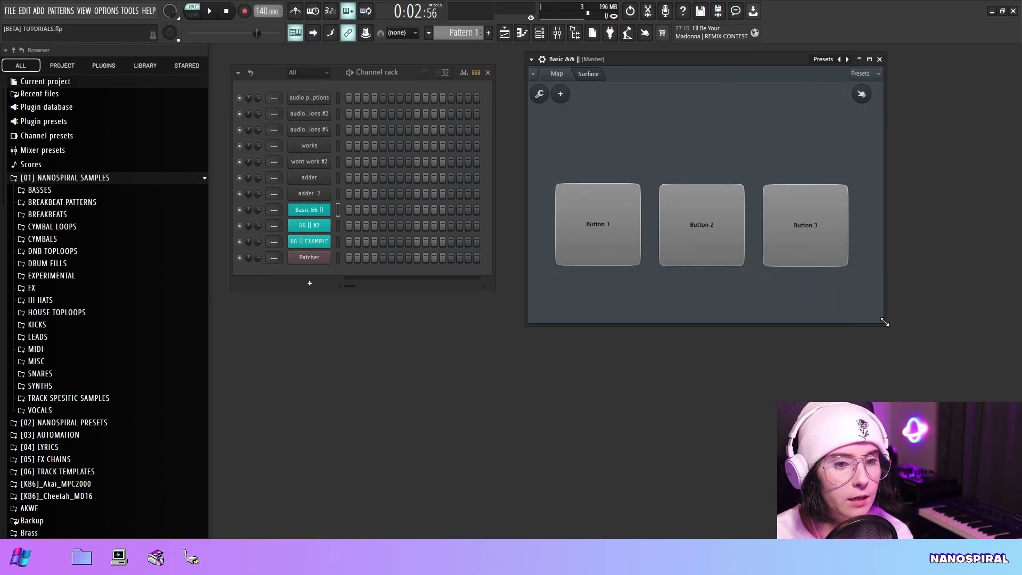
Back on the routing map, open the && node's formula controller showing a*b*c
click(558, 74)
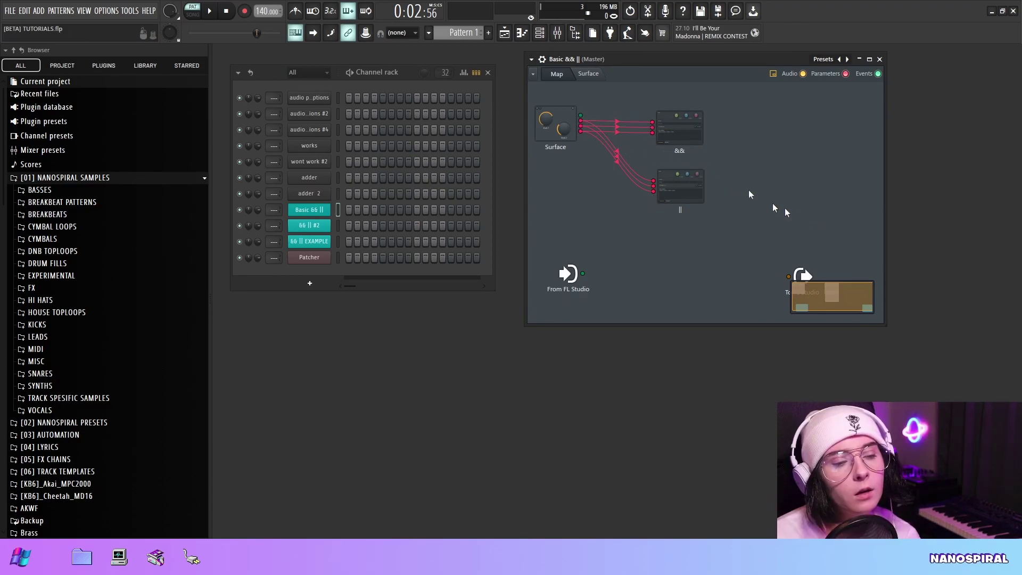
mouse_move(690, 140)
mouse_down()
mouse_move(691, 159)
mouse_move(691, 141)
mouse_up()
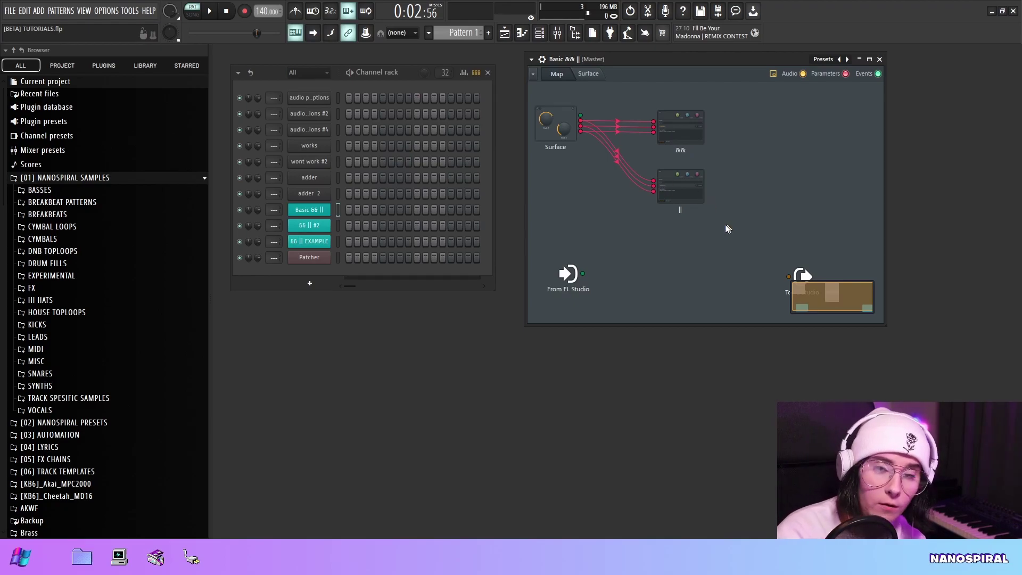
double_click(681, 139)
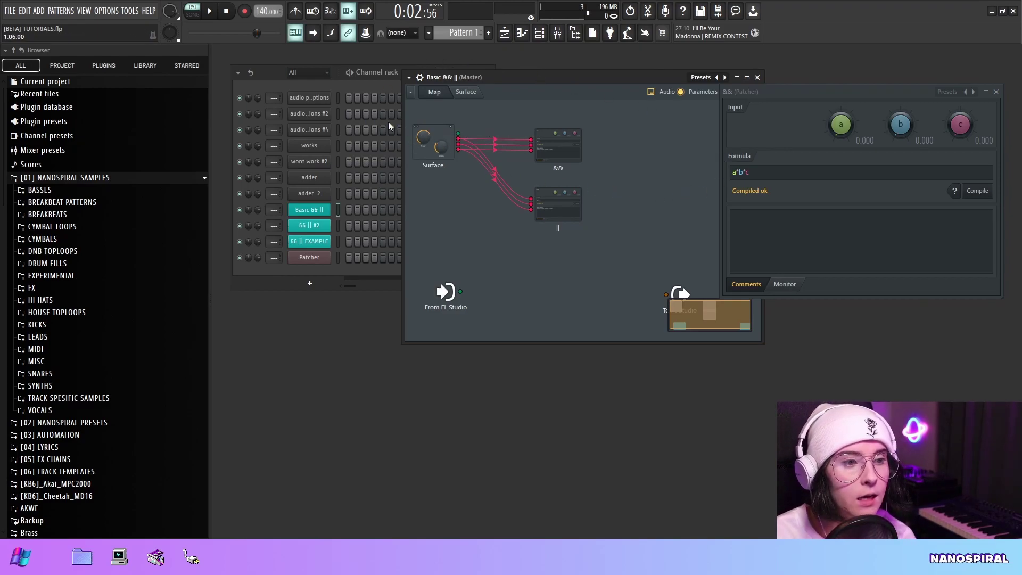
Toggle Buttons 1 and 3 on the Surface and watch the && output graph respond
click(466, 92)
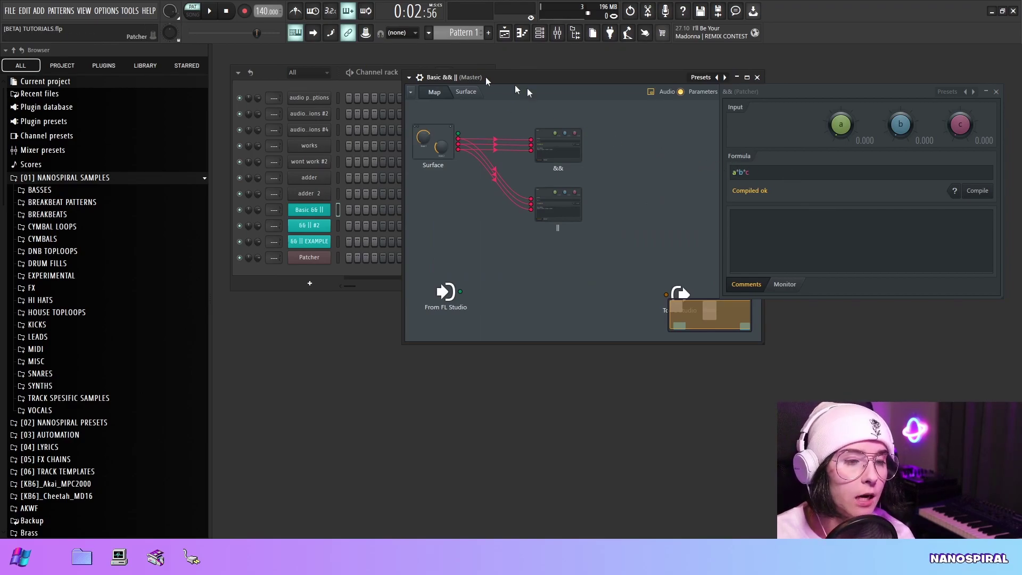
click(467, 93)
click(499, 208)
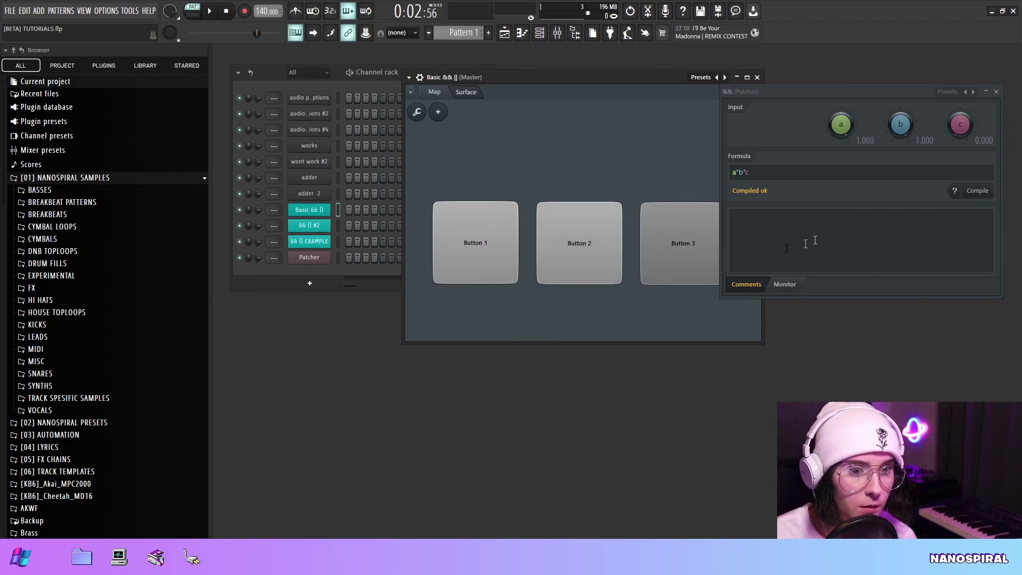
click(785, 285)
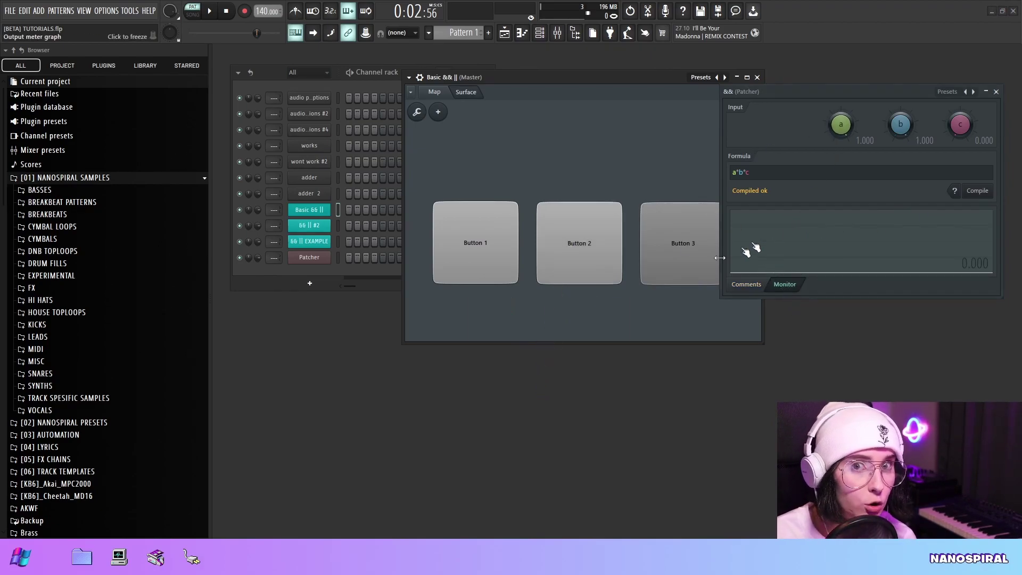
click(673, 250)
click(493, 251)
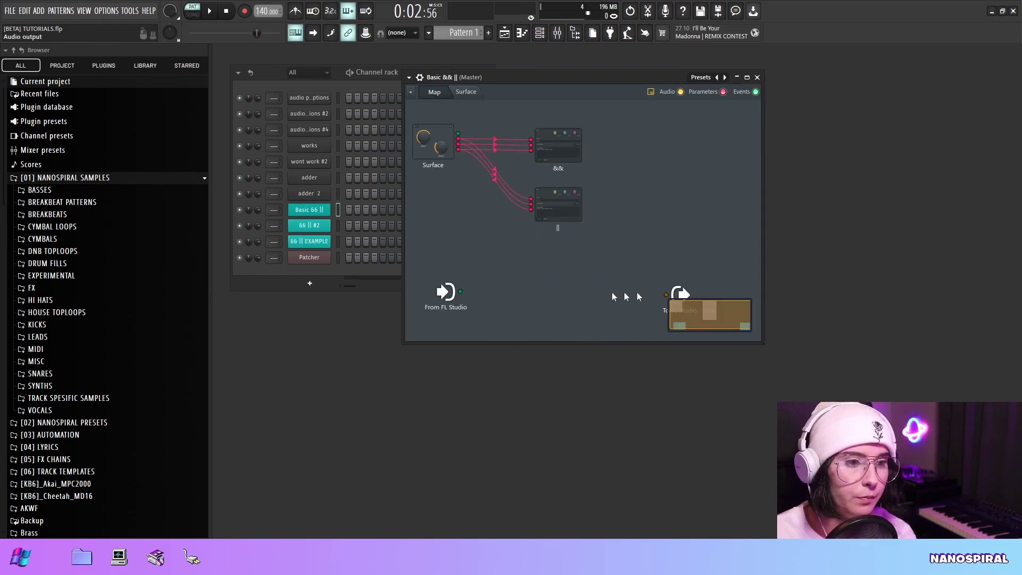
Open the || controller (a+b+c) and toggle Buttons 1–3 on and off, ending at 0
click(543, 201)
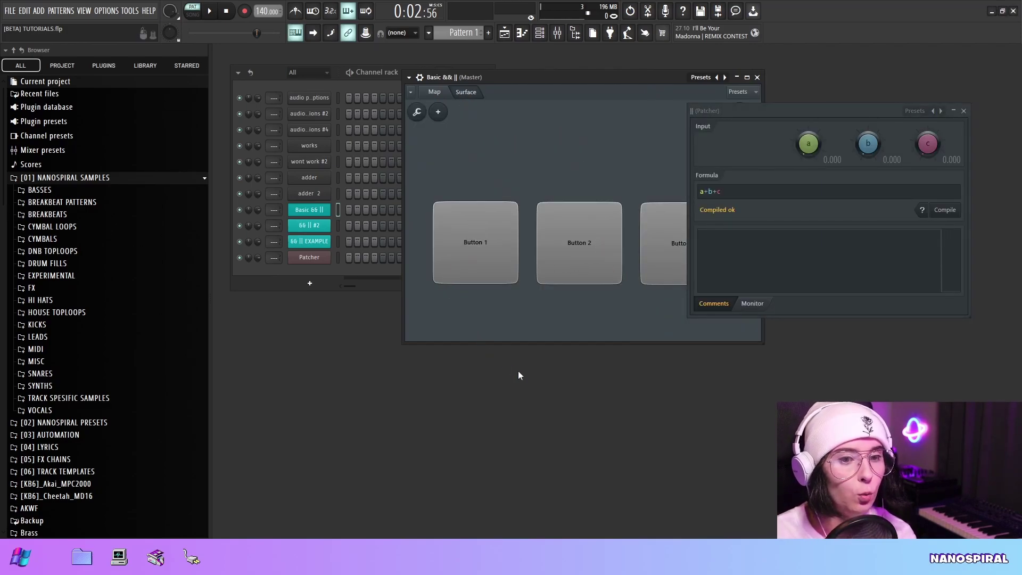
click(565, 210)
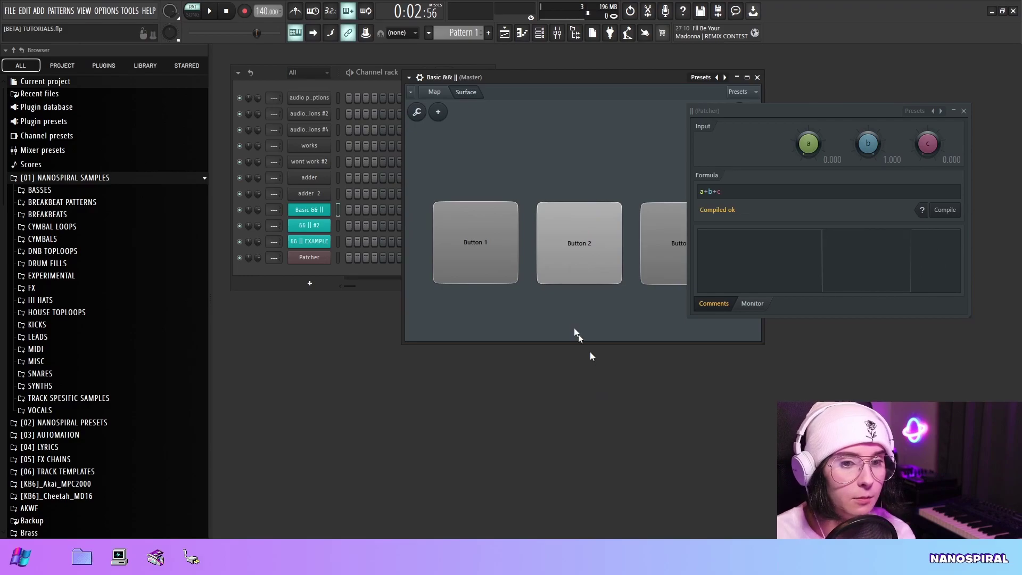
click(486, 244)
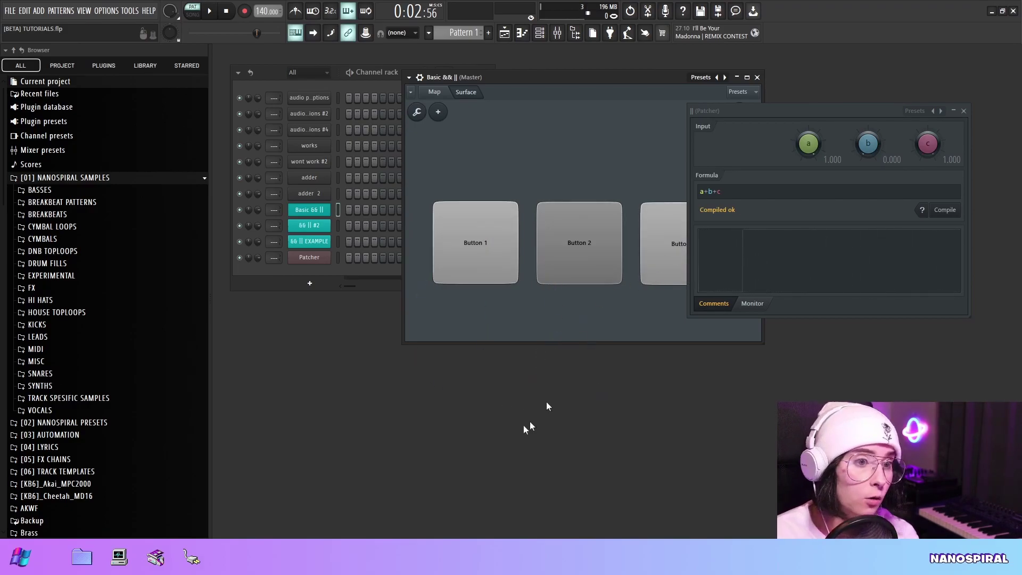
click(611, 218)
click(570, 265)
click(495, 242)
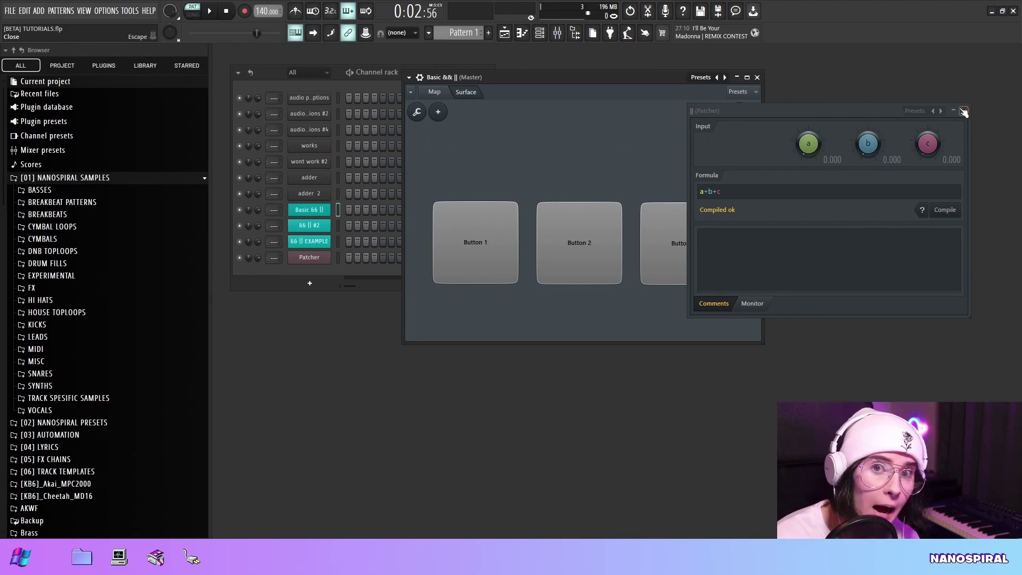
Open the && || #2 Patcher and test a*b+c by switching Buttons 1 and 2 on, then off
click(316, 226)
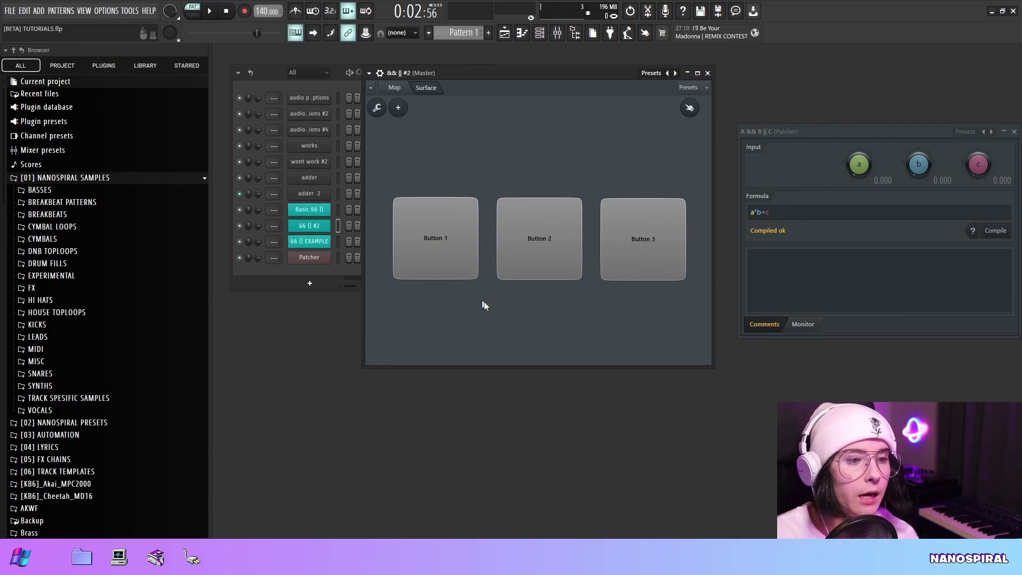
click(425, 234)
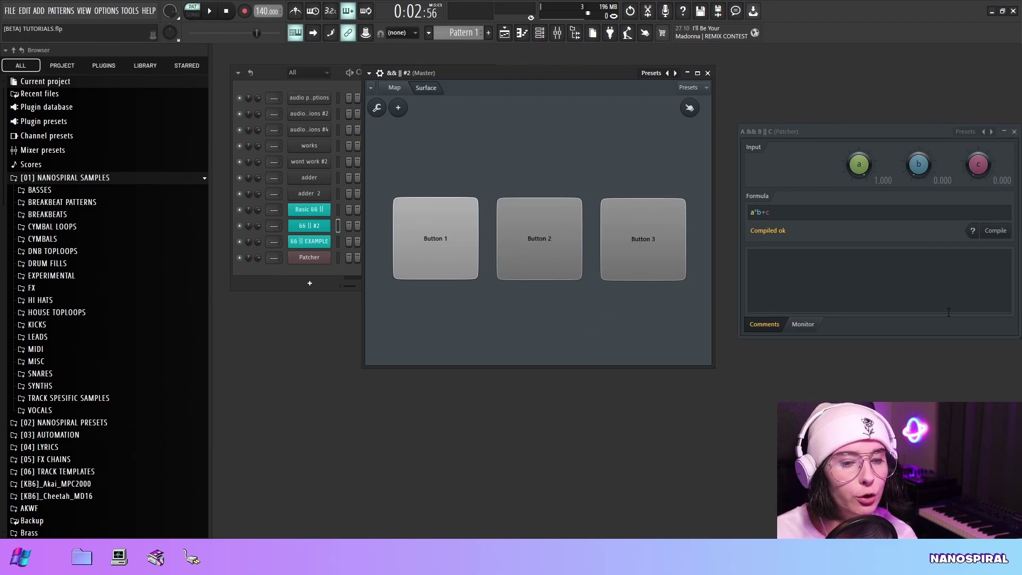
click(532, 213)
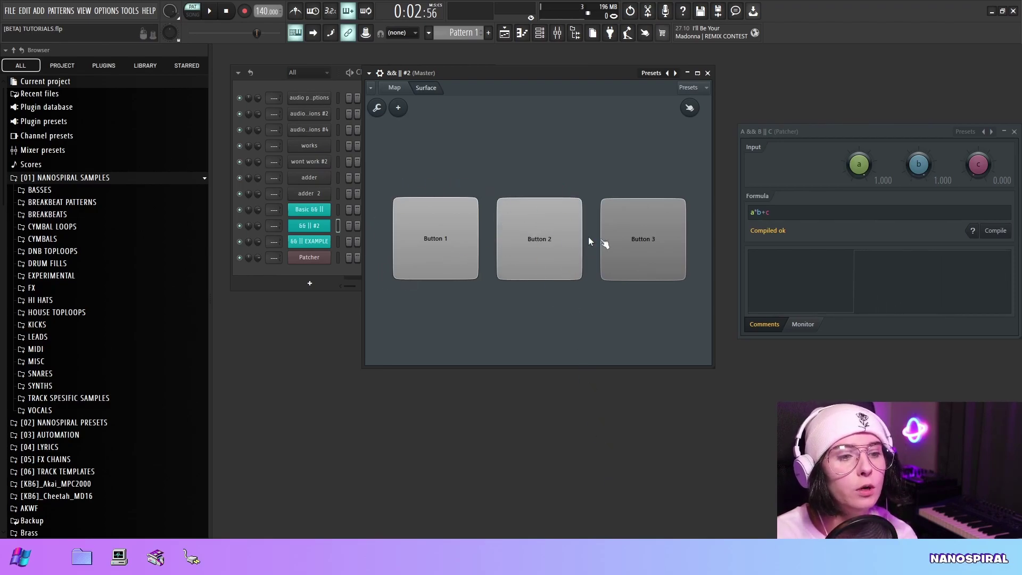
click(556, 267)
click(411, 263)
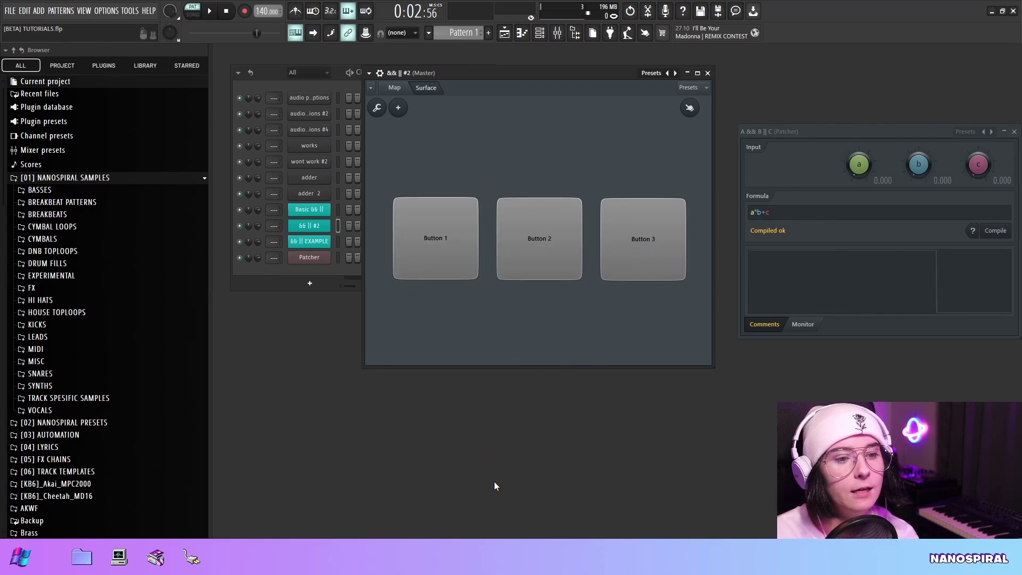
With Button 3 on, toggle Buttons 1 and 2 on and off again to check a*b+c
click(626, 261)
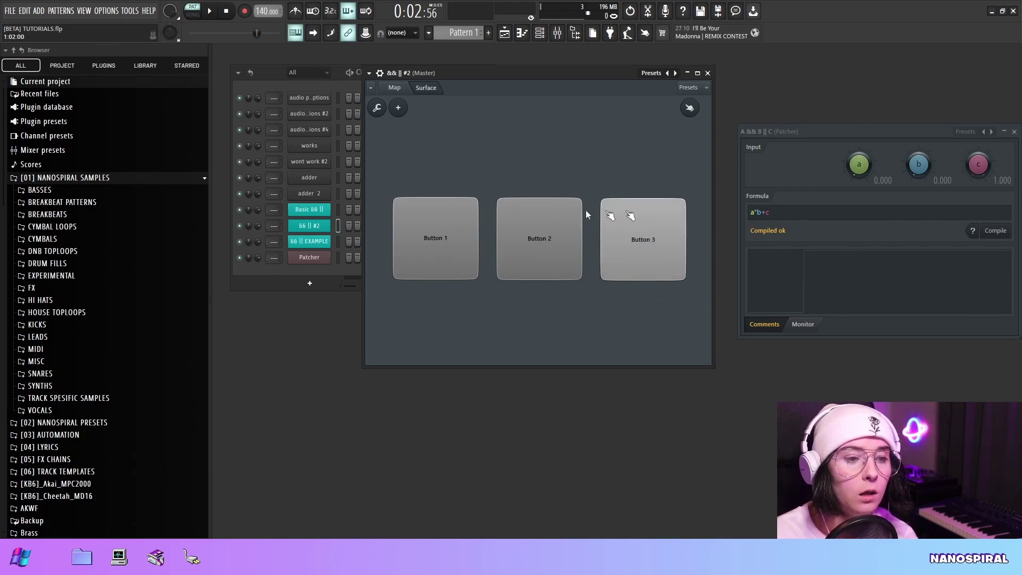
click(436, 240)
click(553, 260)
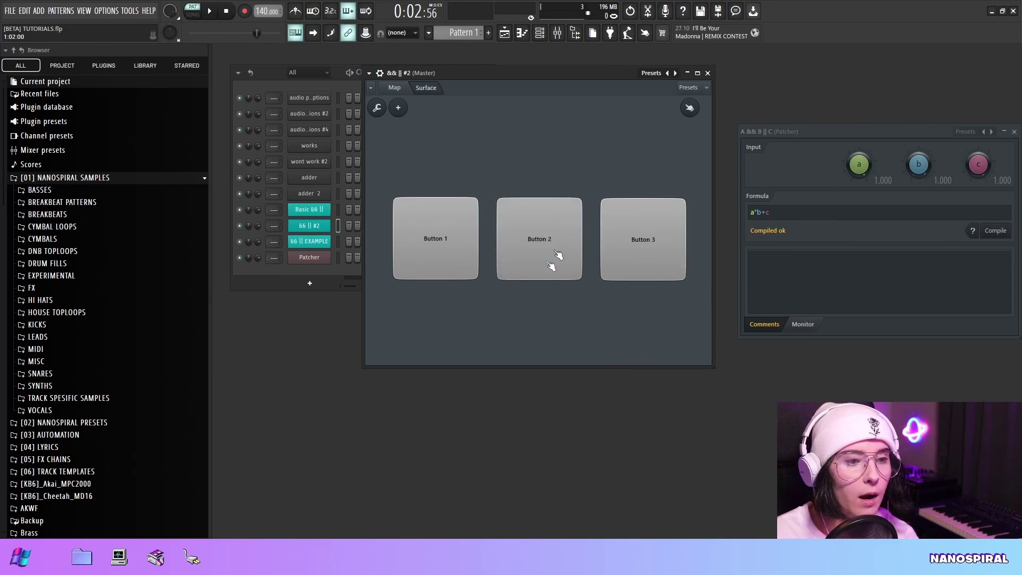
click(584, 260)
click(446, 246)
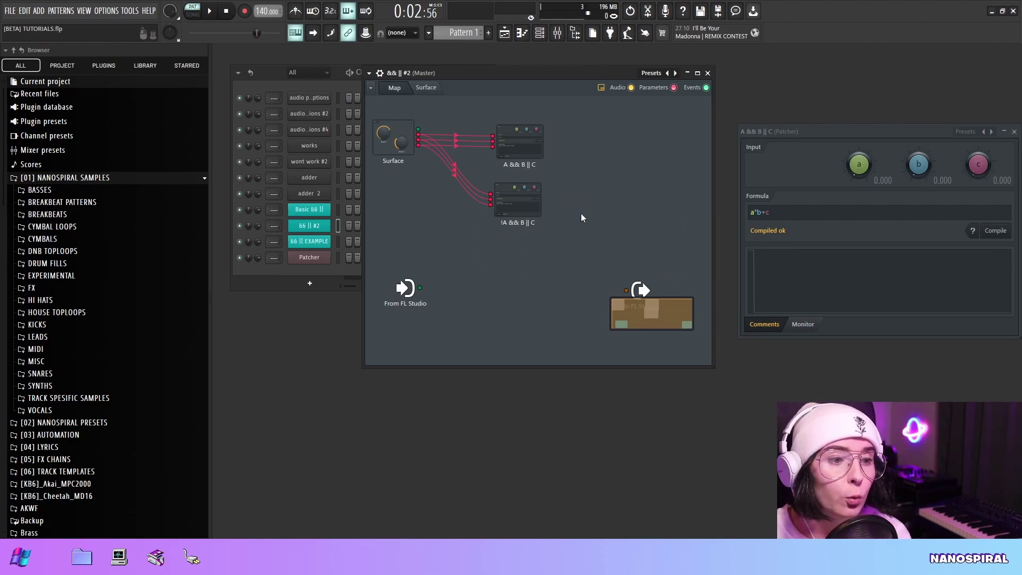
Open the !A && B || C controller, switch Buttons 1 and 2 on, and watch the Monitor graph
click(522, 226)
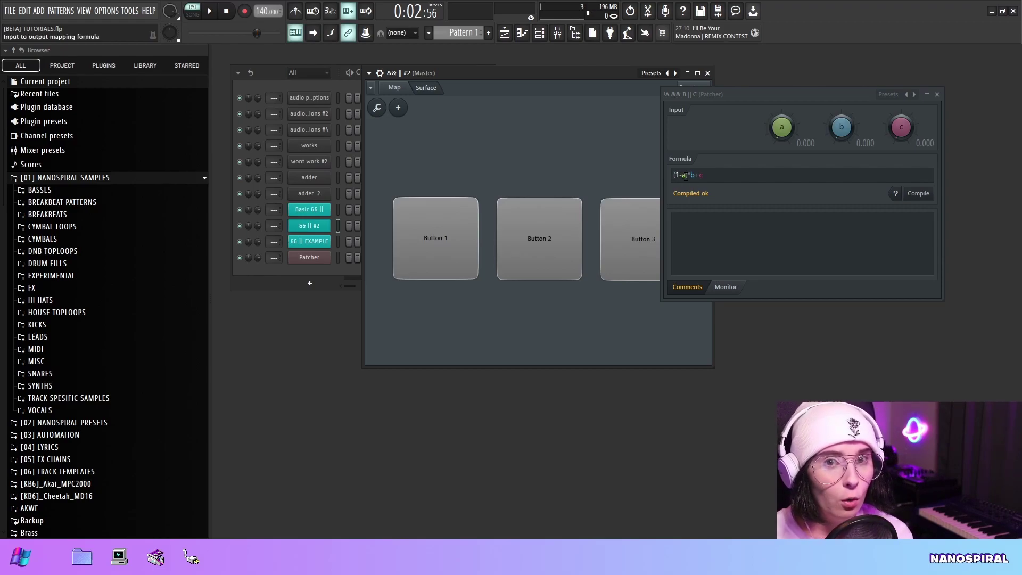
click(447, 254)
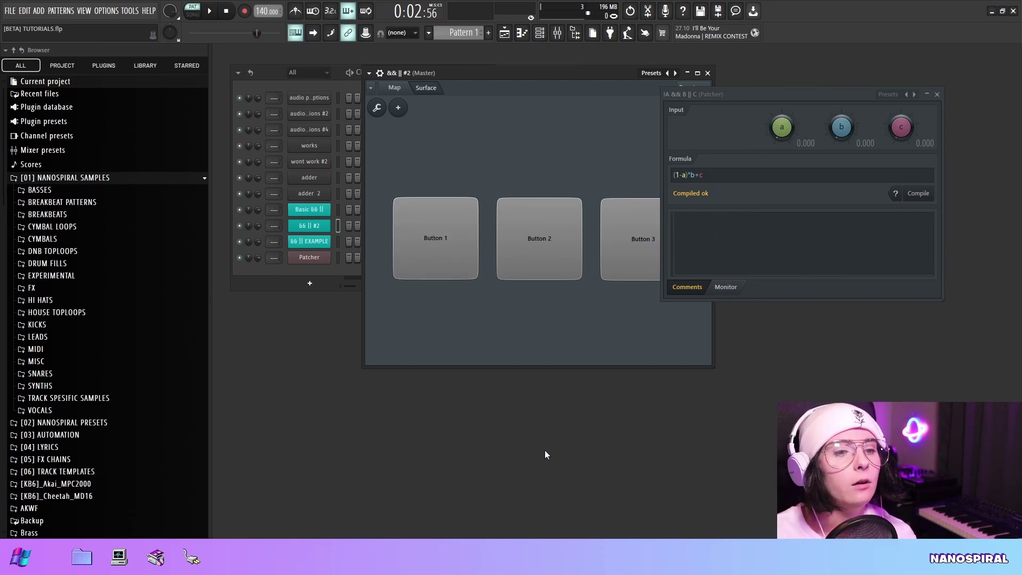
click(555, 252)
click(730, 287)
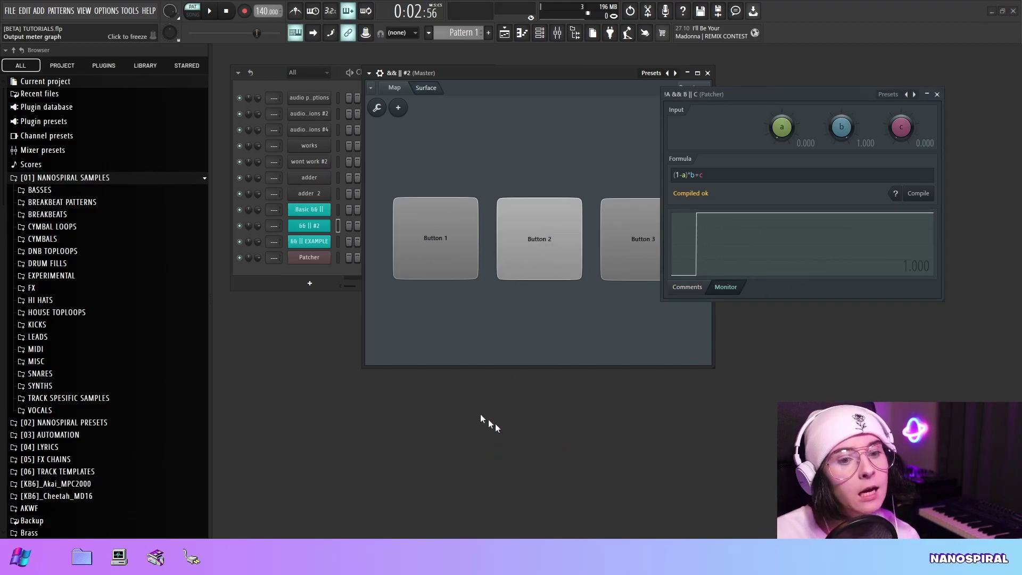
click(433, 253)
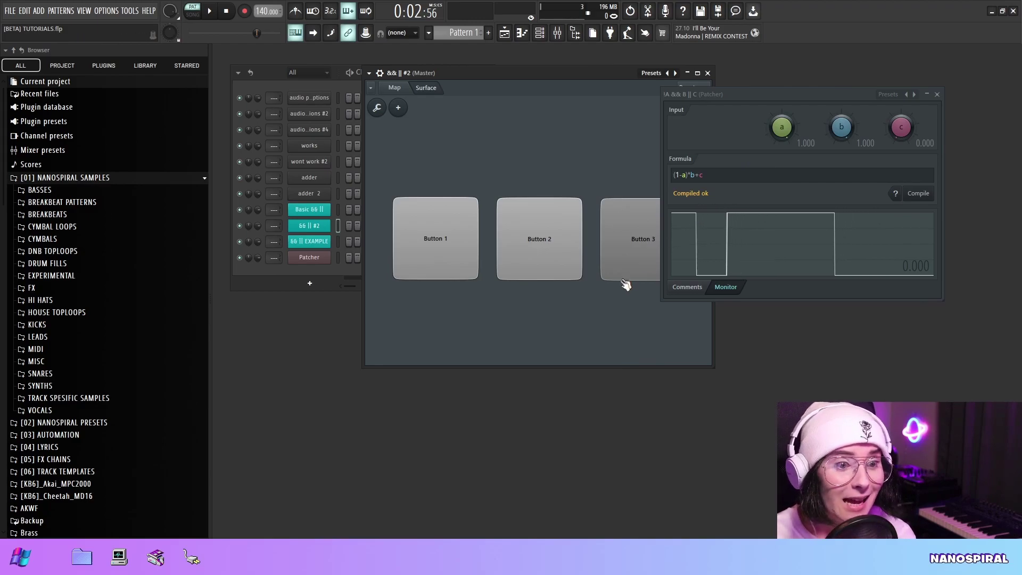
Highlight (1-a) in the formula, toggle inputs c and a, and close the && || #2 Patcher
drag(695, 175, 672, 175)
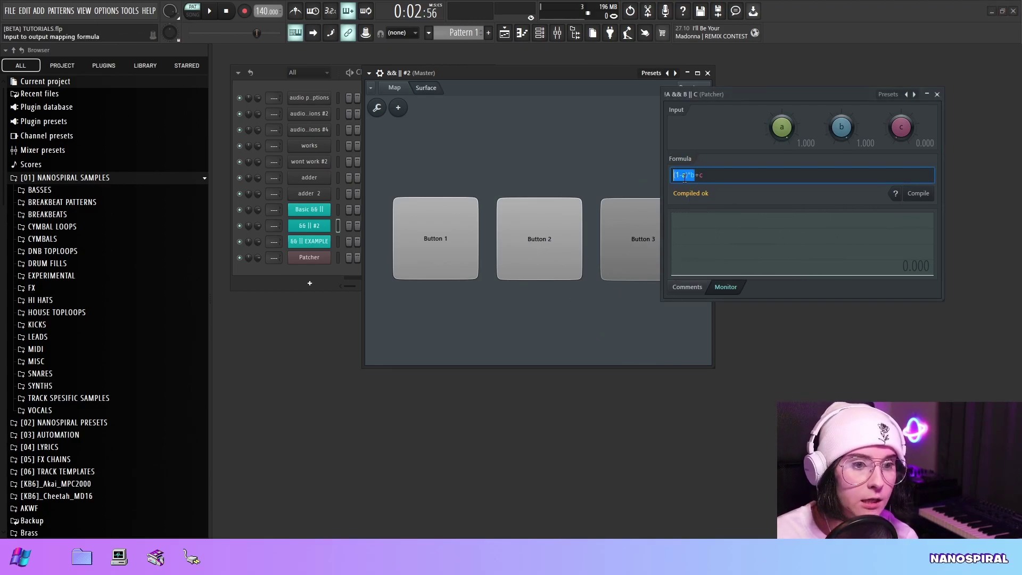
click(638, 242)
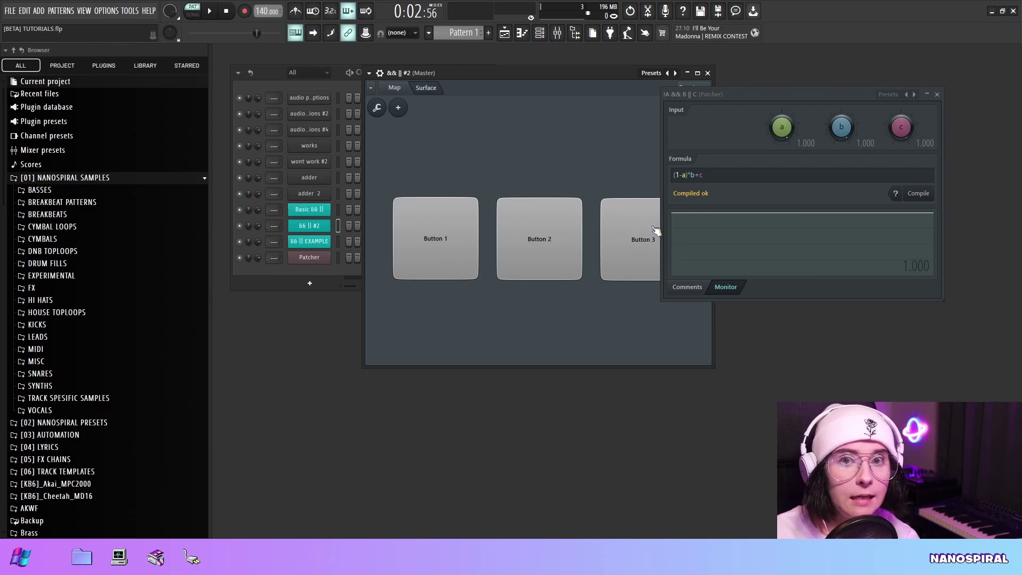
click(436, 230)
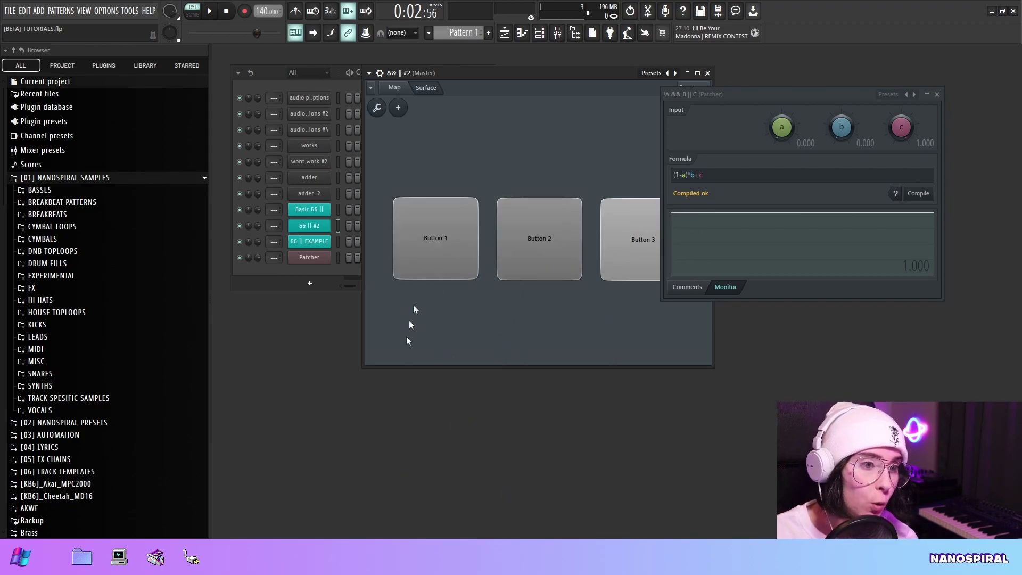
click(428, 266)
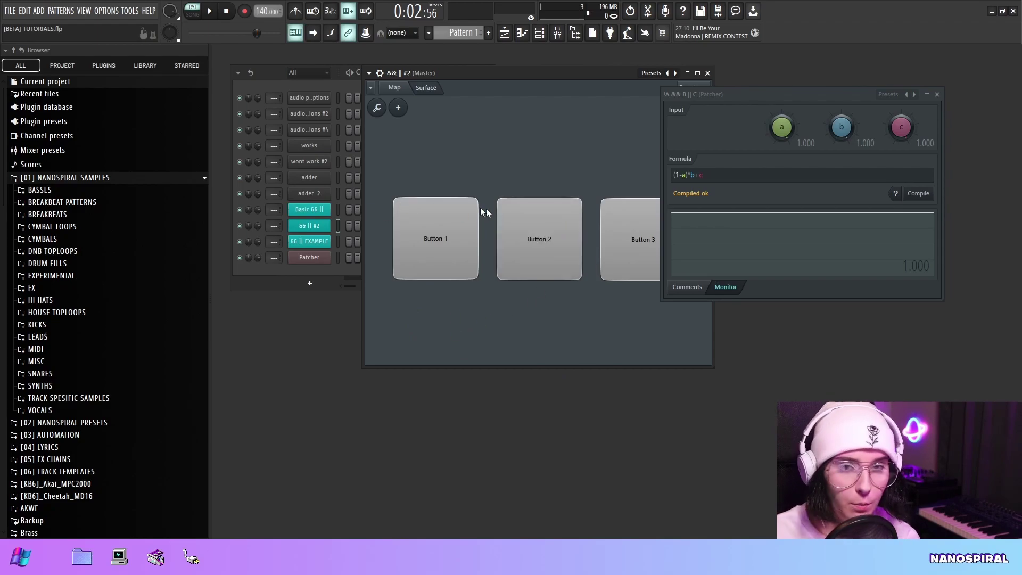
key(Escape)
Open the && || EXAMPLE Patcher and its Fruity formula controller, arranging both windows to read the formula
click(309, 241)
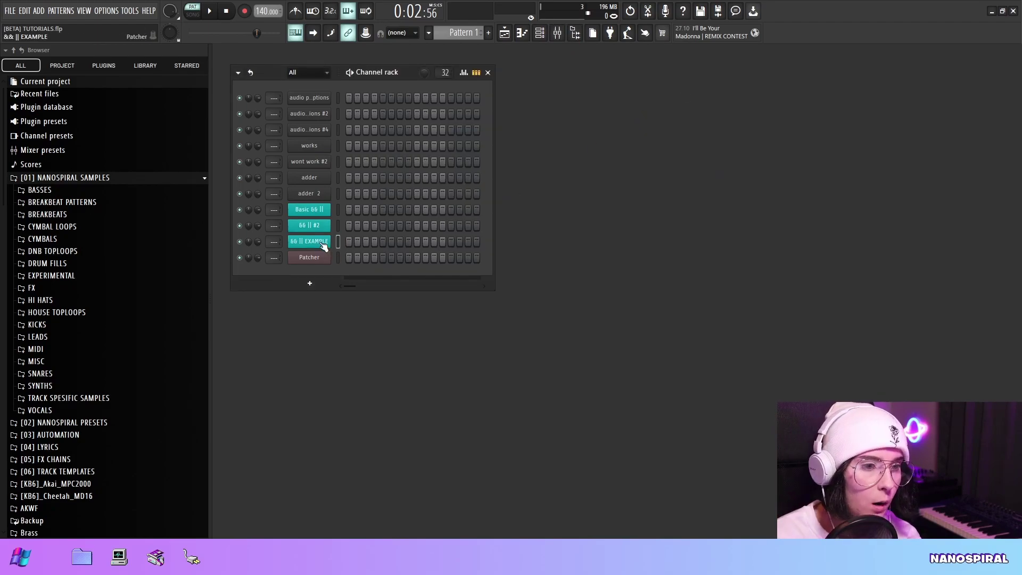
drag(828, 114, 703, 35)
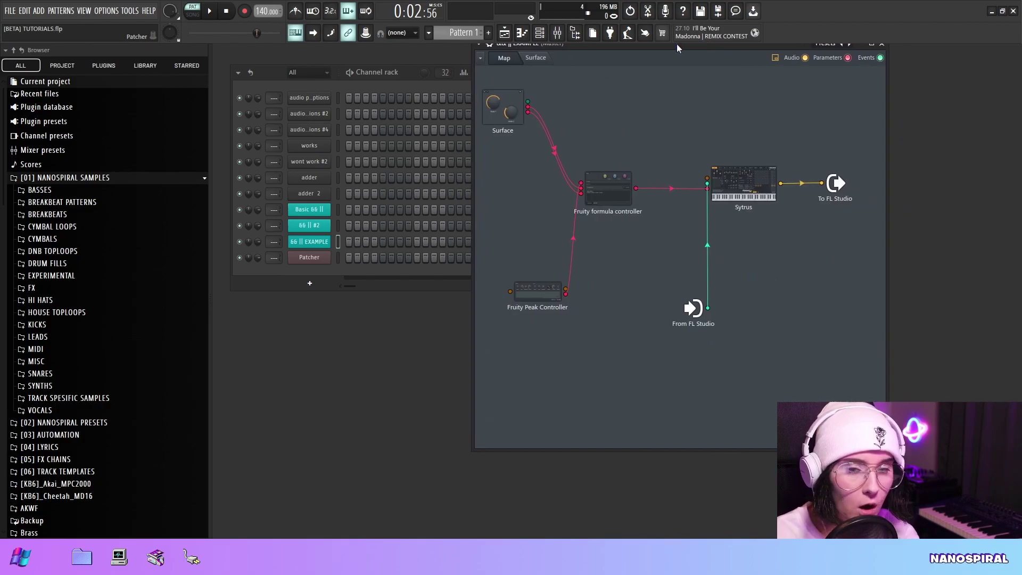
click(609, 186)
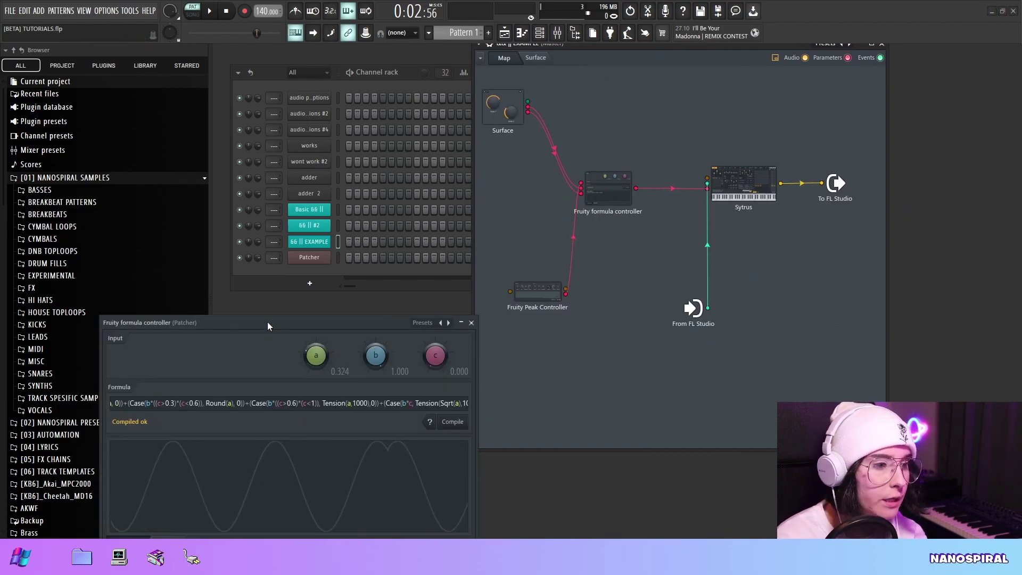
drag(267, 321, 720, 103)
click(884, 187)
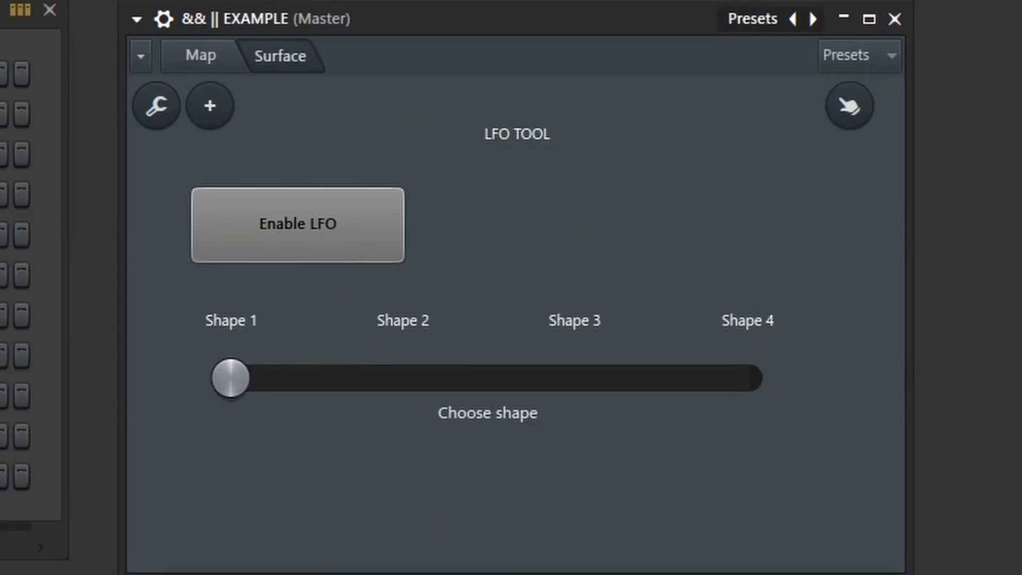
Copy the Enable LFO value and sweep the shape slider back to Shape 1
right_click(308, 252)
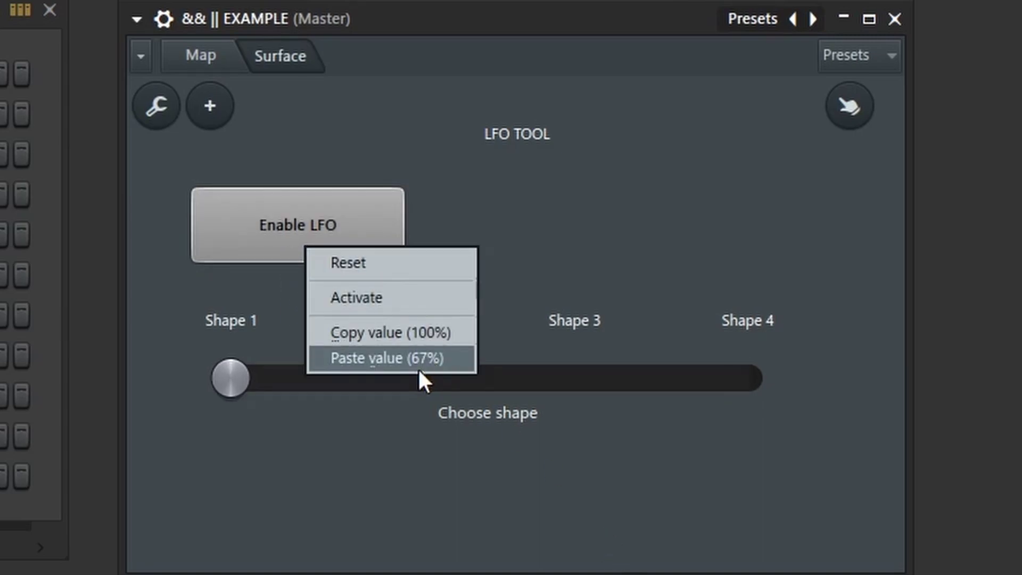
click(395, 332)
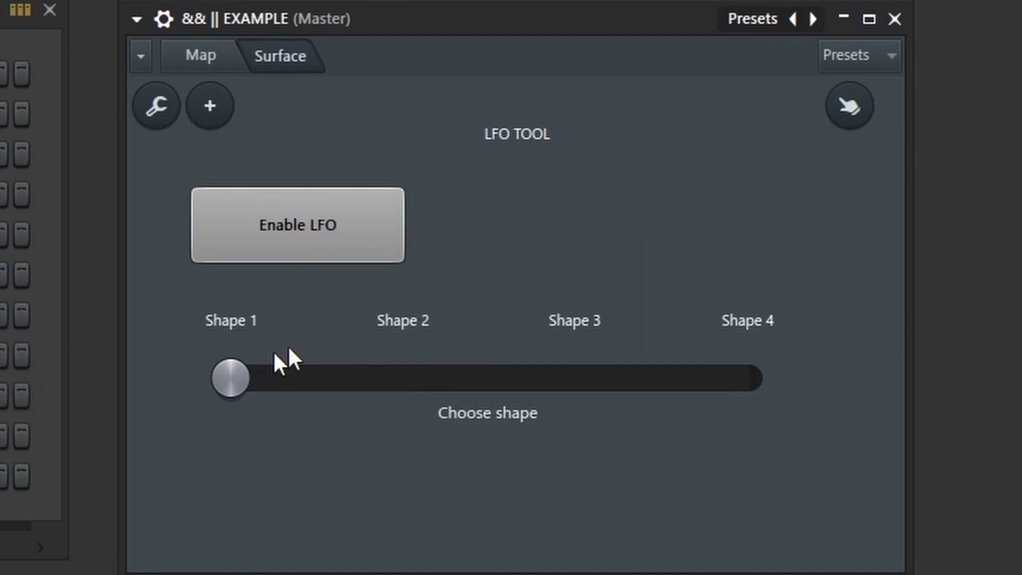
drag(253, 393, 230, 378)
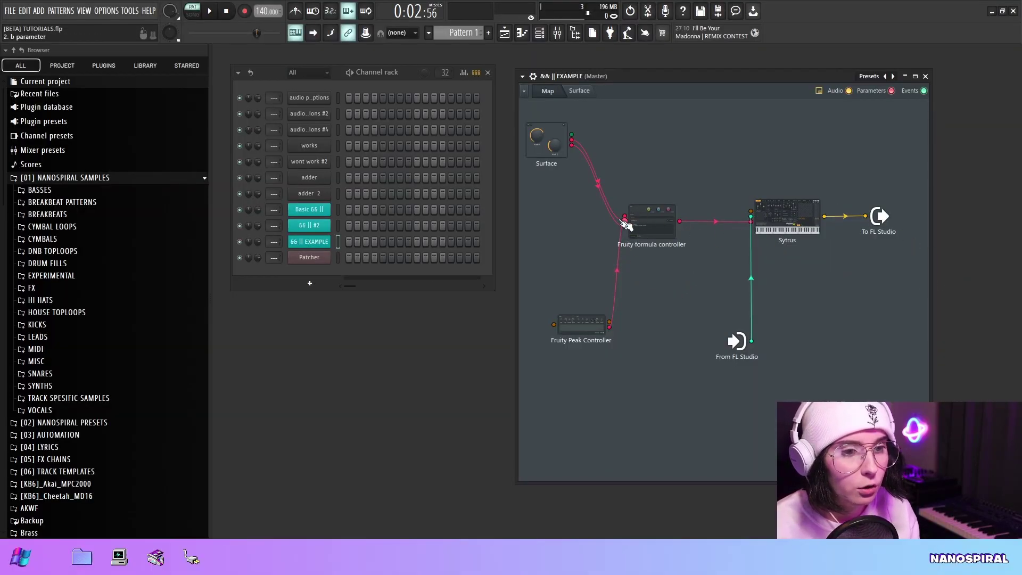
Open the Sytrus synth from the routing map and move its window up and right
drag(627, 223, 625, 225)
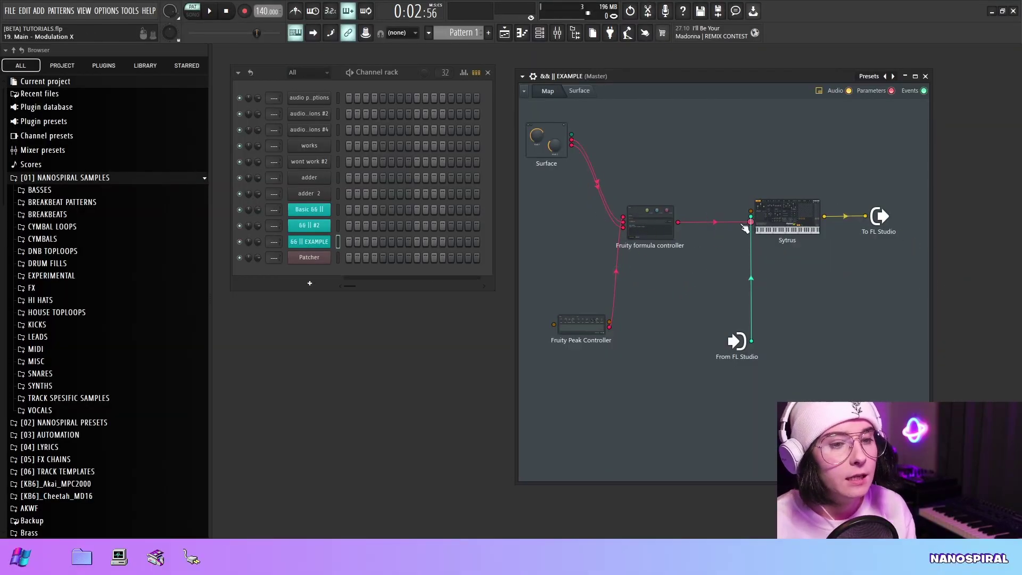
click(782, 226)
drag(617, 172, 809, 129)
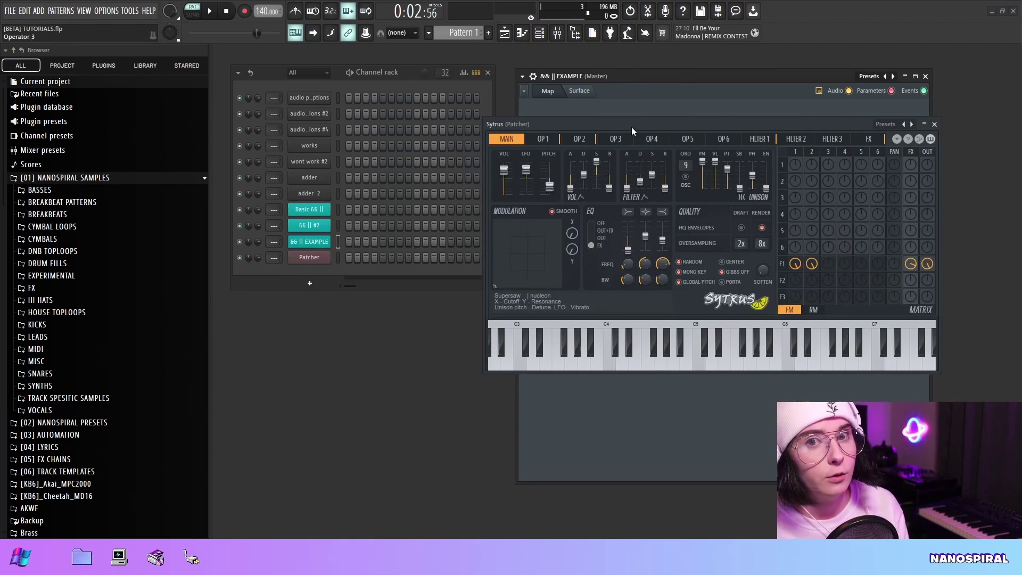
Place Sytrus beside the LFO TOOL, try Shapes 2 and 4, return to Shape 1, and enable the LFO
drag(631, 127, 653, 170)
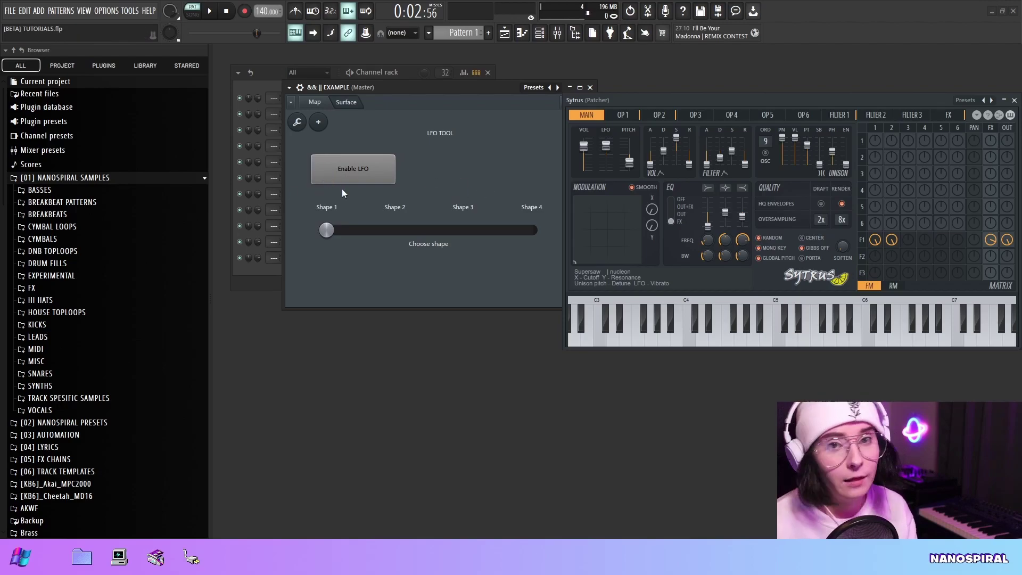
drag(326, 230, 395, 229)
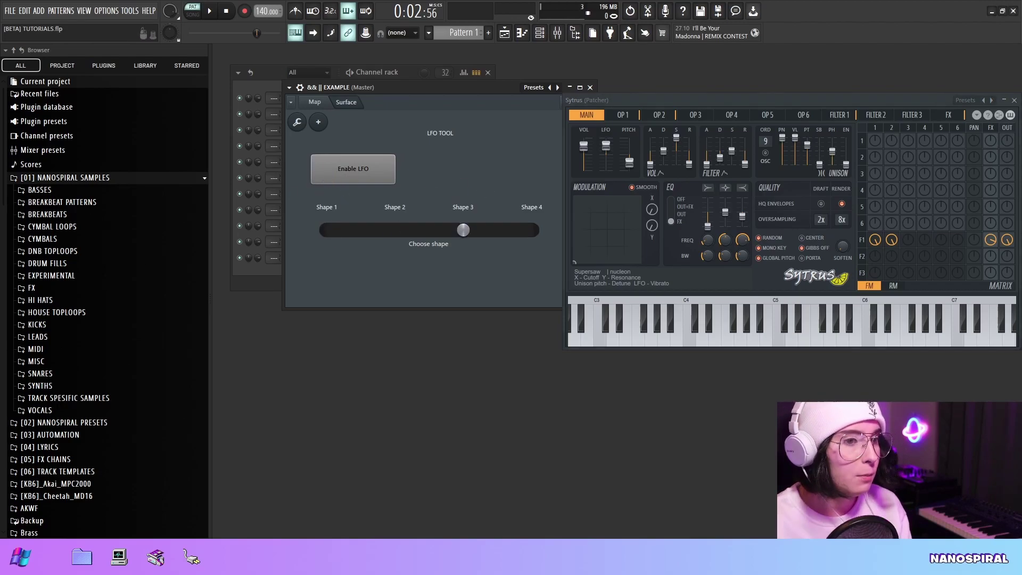
drag(463, 229, 531, 229)
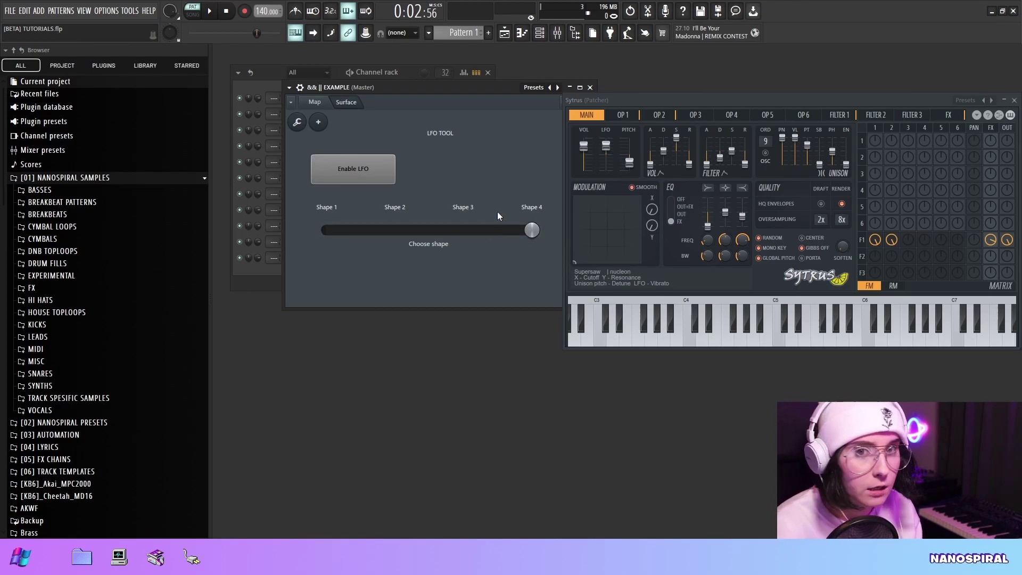
click(488, 229)
click(355, 179)
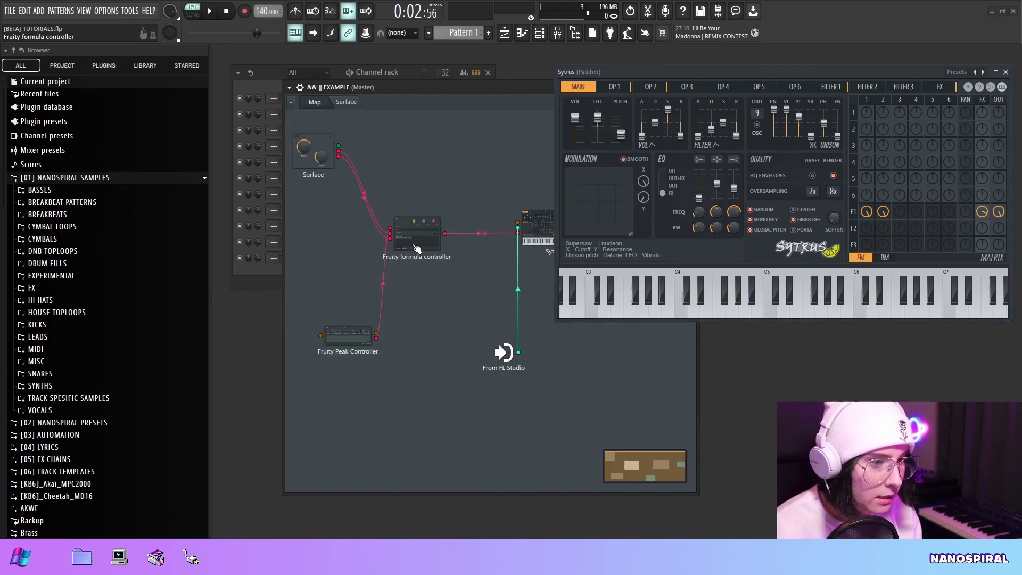
Open the Fruity Peak Controller to show its LFO wave and move its window off the map
click(348, 335)
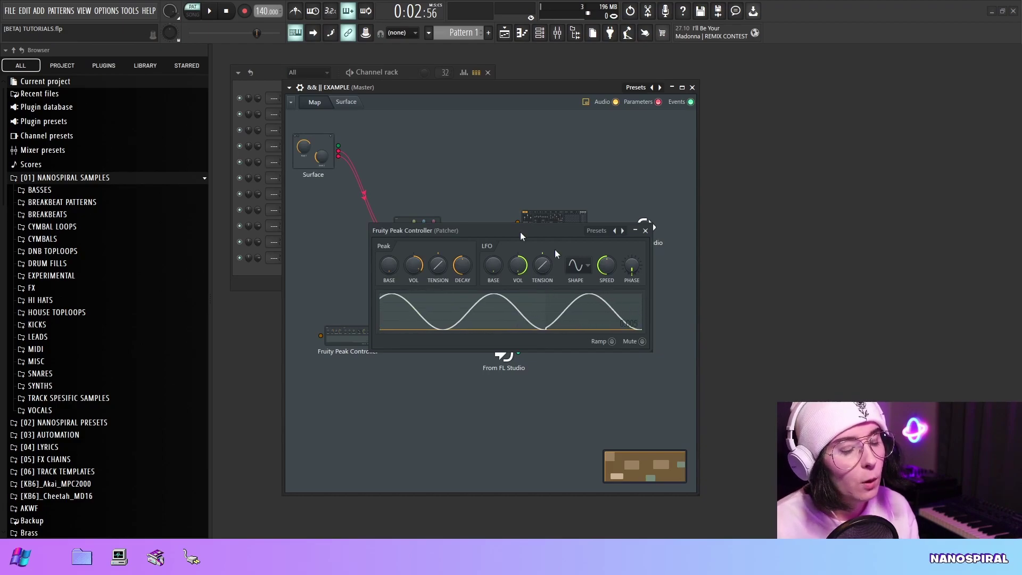
drag(521, 234, 797, 186)
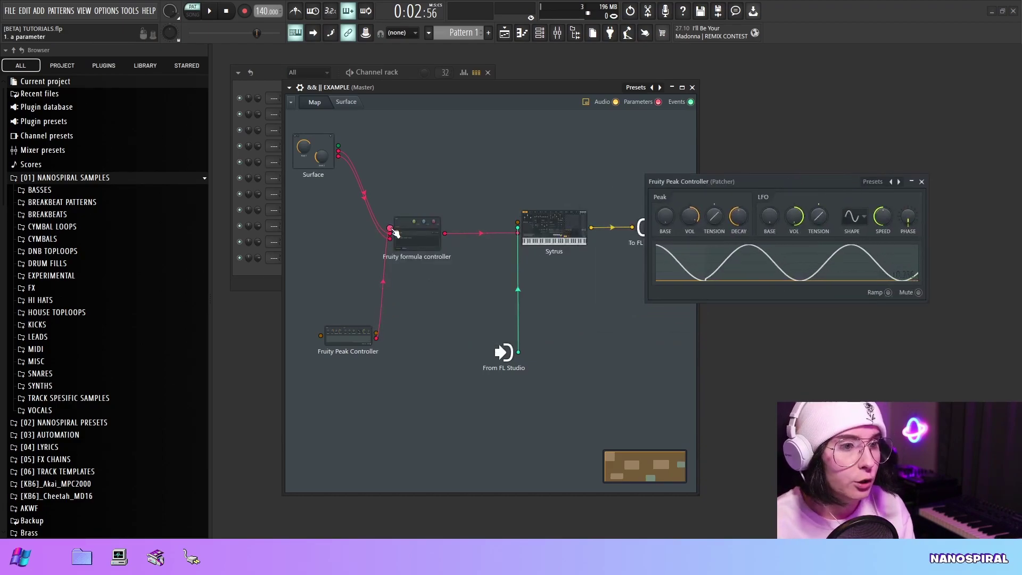
drag(394, 234, 402, 231)
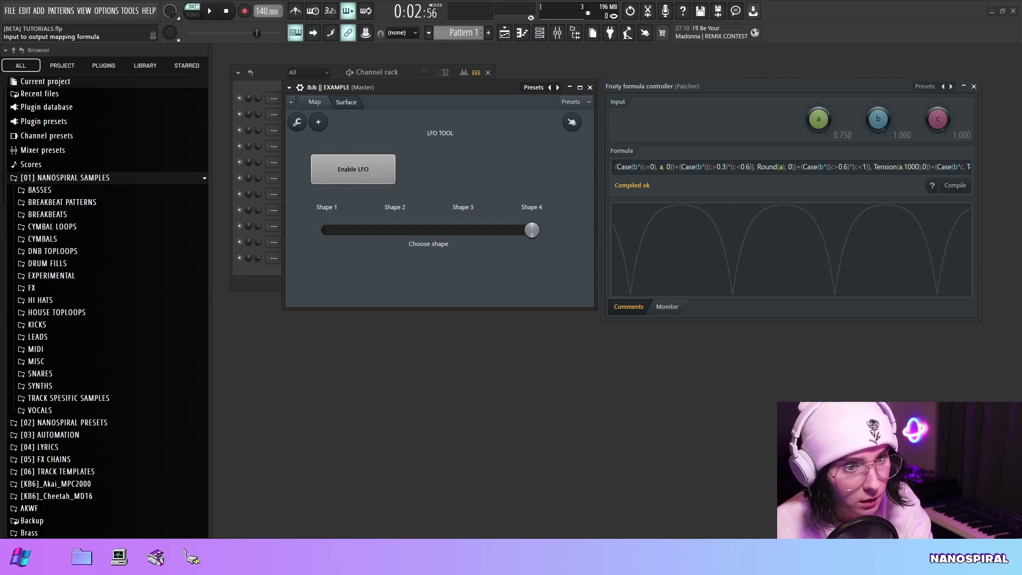
Highlight the formula's first Case term and the second Case term with Round(a)
drag(616, 167, 667, 155)
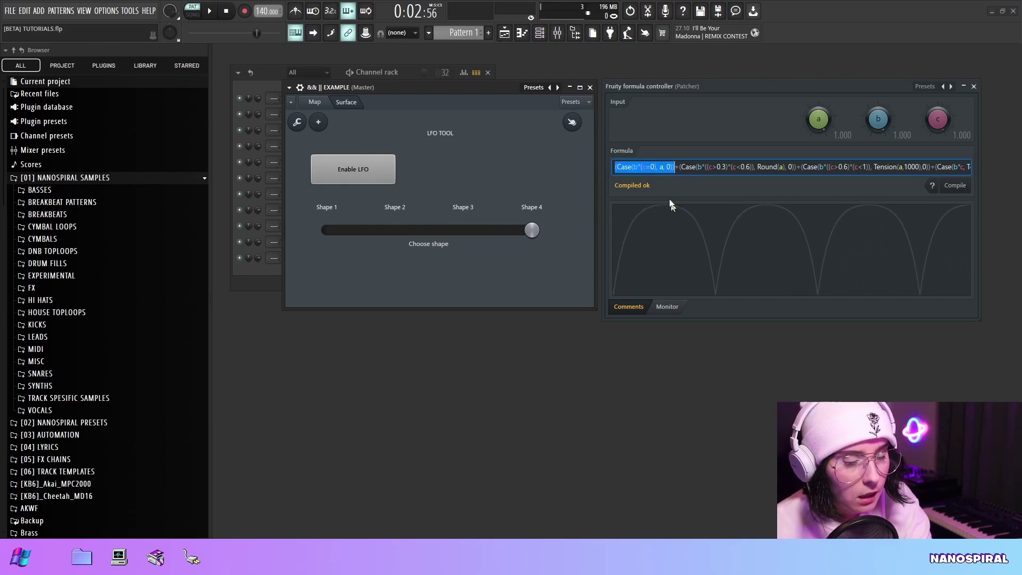
click(675, 166)
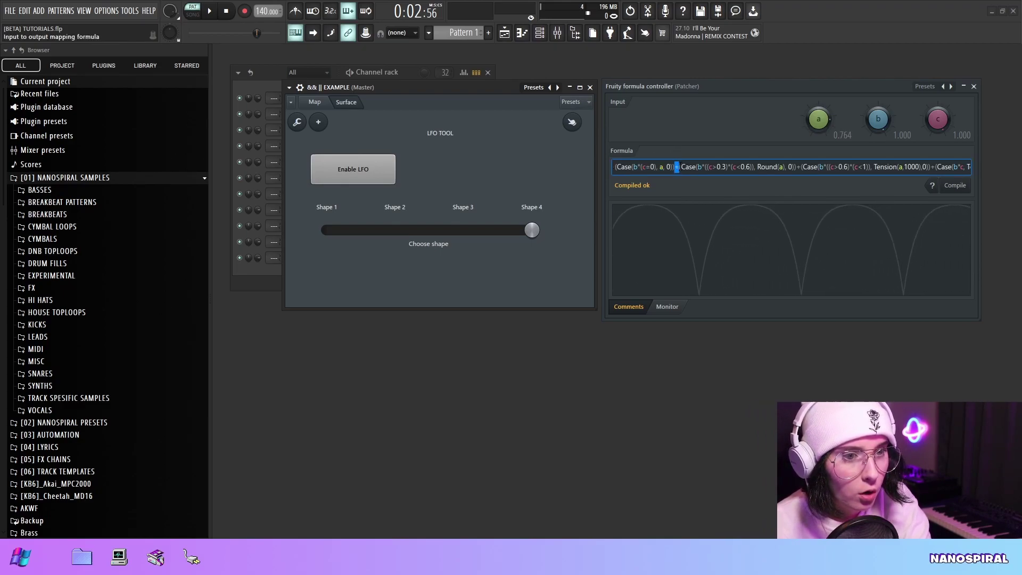
drag(678, 167, 801, 174)
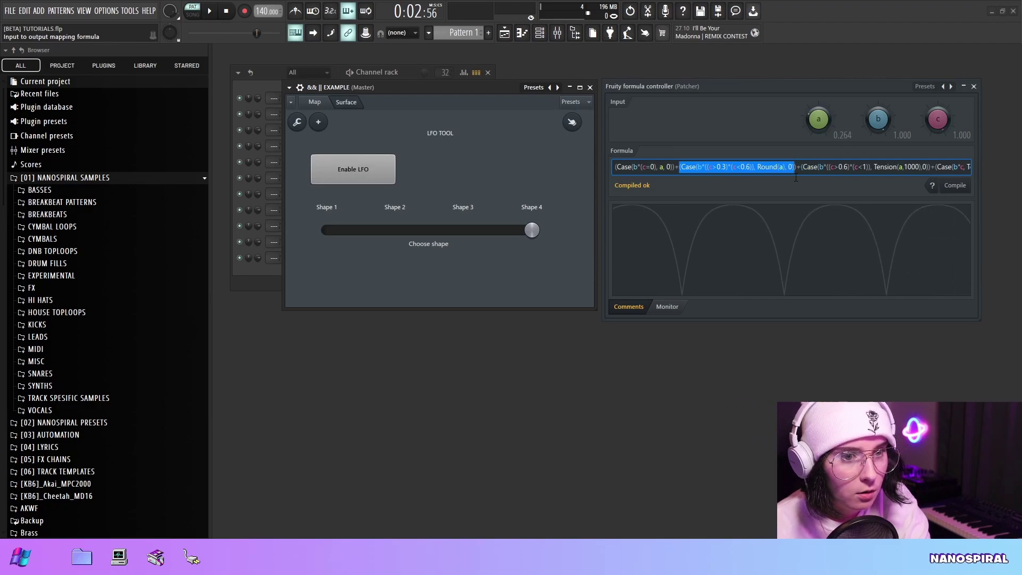
click(798, 167)
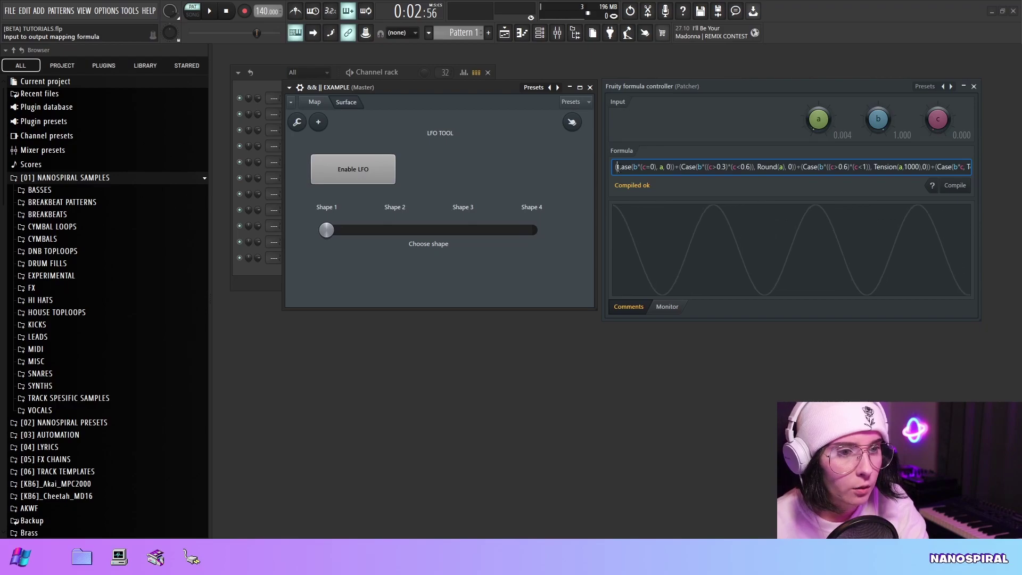
drag(616, 167, 667, 167)
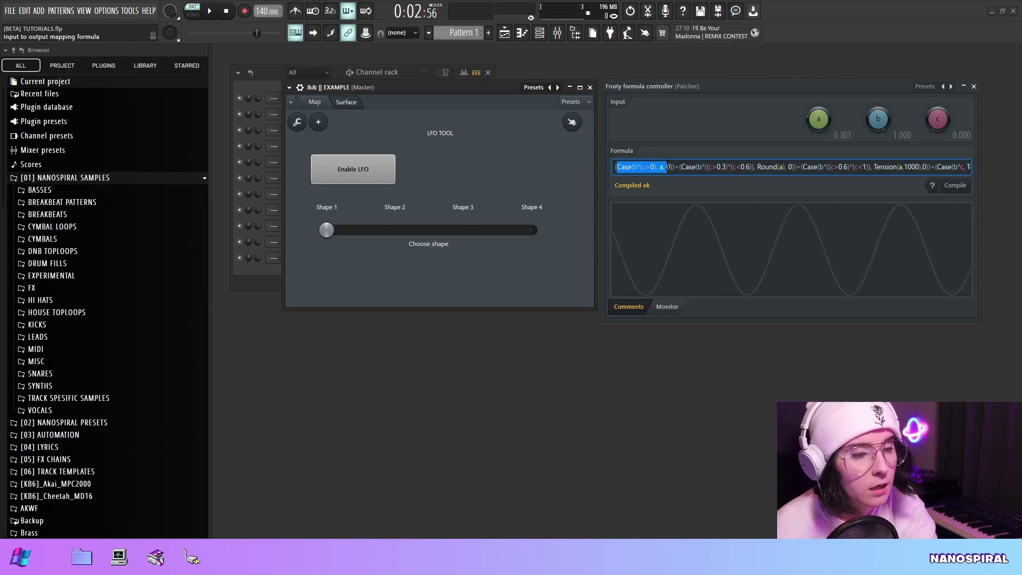
click(672, 167)
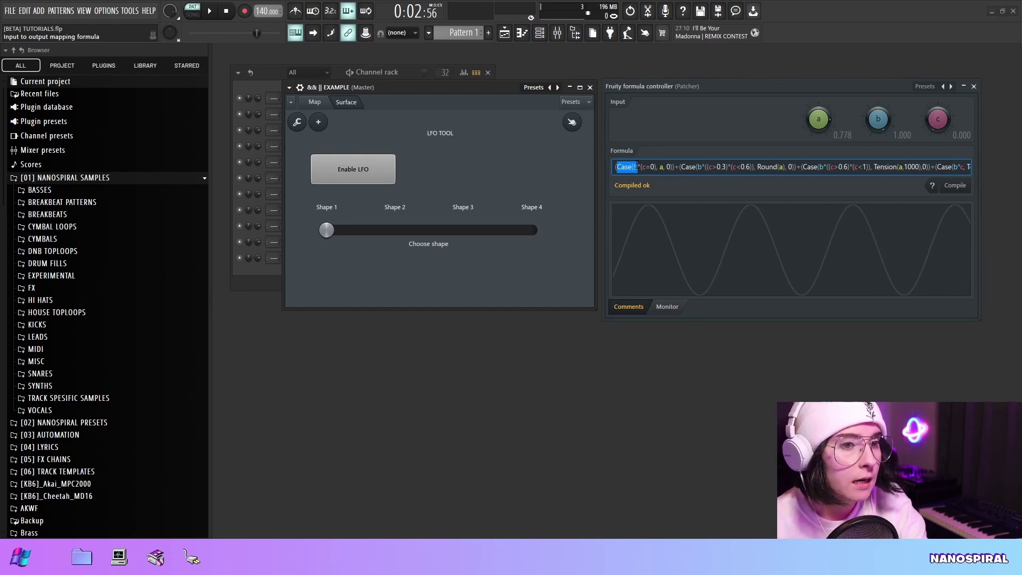
Point out the c=0 test and its zero fallback value, then return to the routing map
click(644, 167)
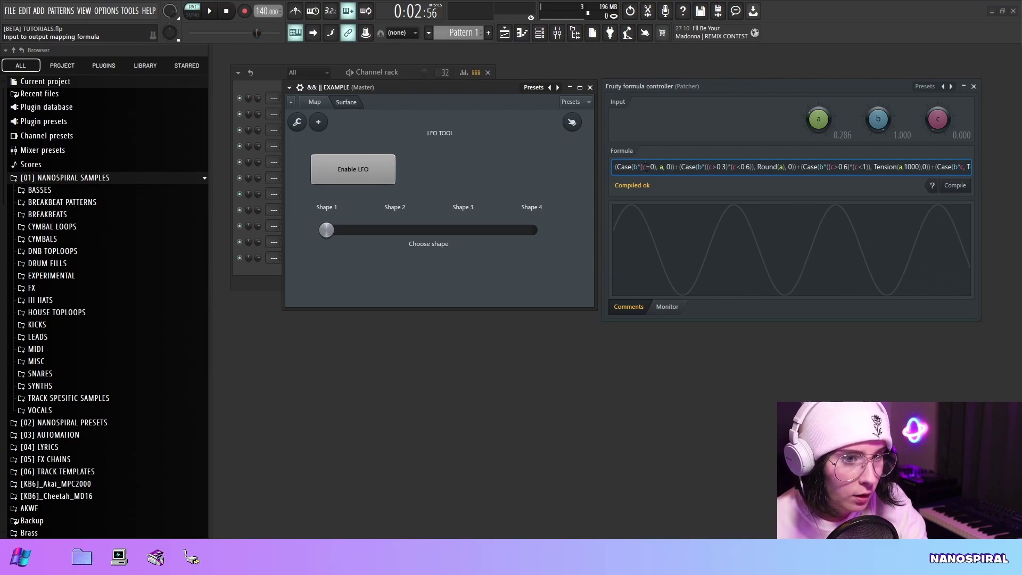
drag(645, 166, 654, 166)
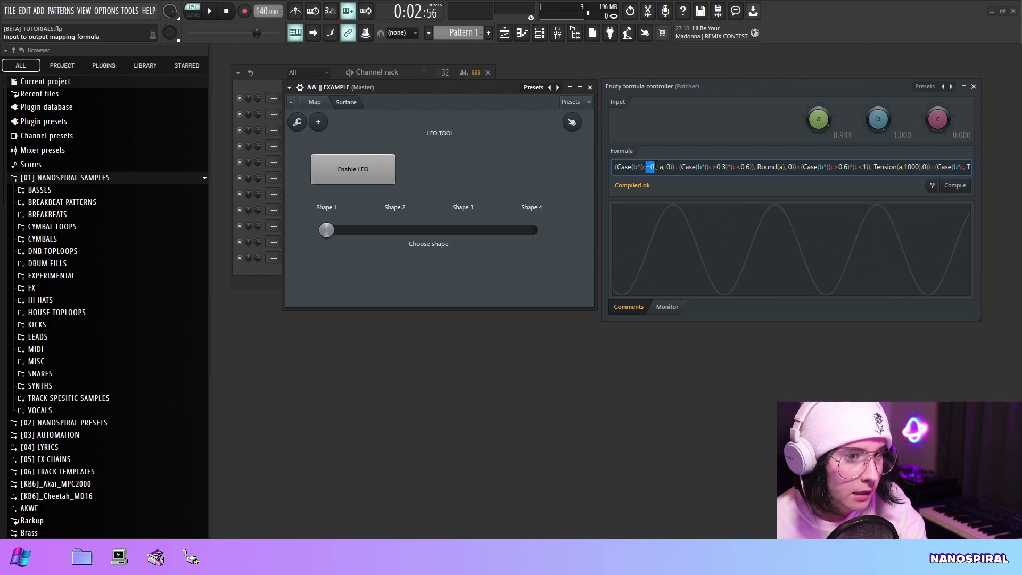
click(659, 167)
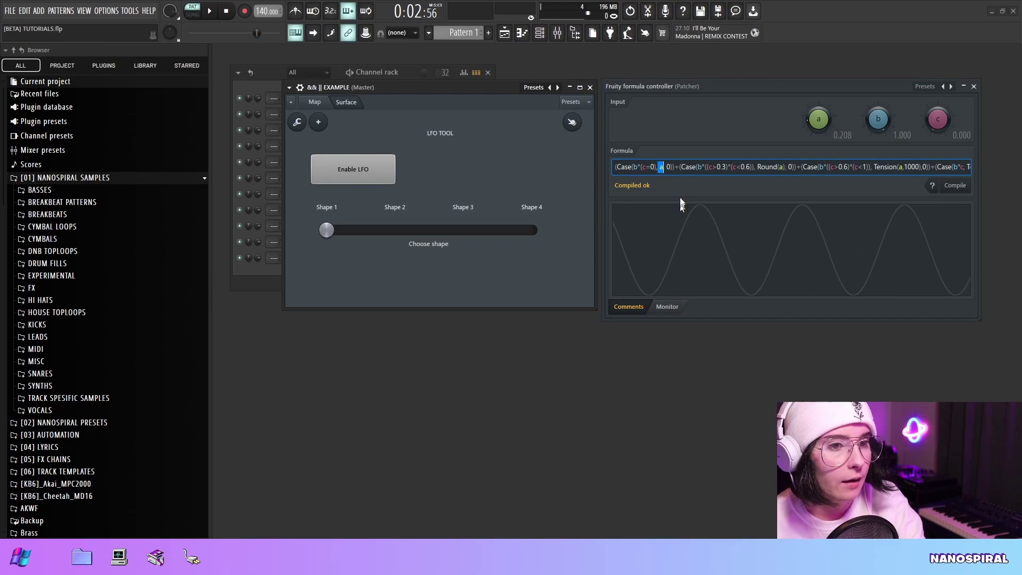
double_click(668, 167)
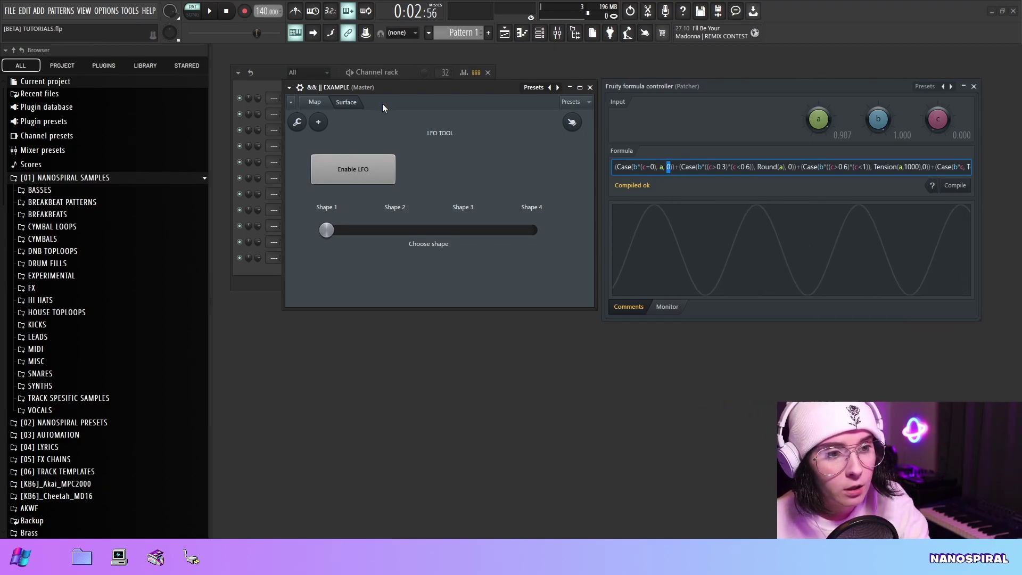
click(314, 102)
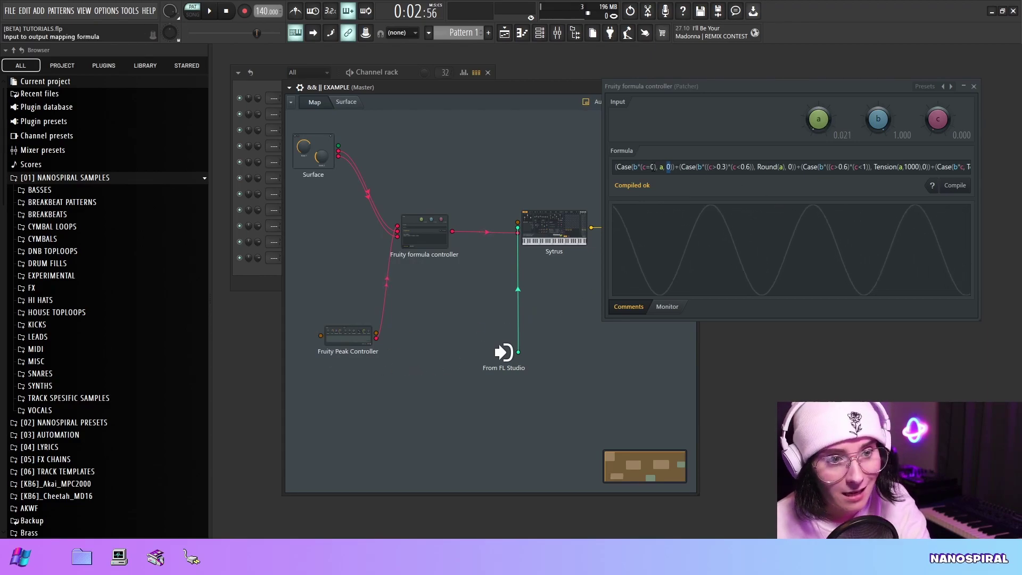
Select the multiplication sign right after b in the formula controller's formula
click(660, 167)
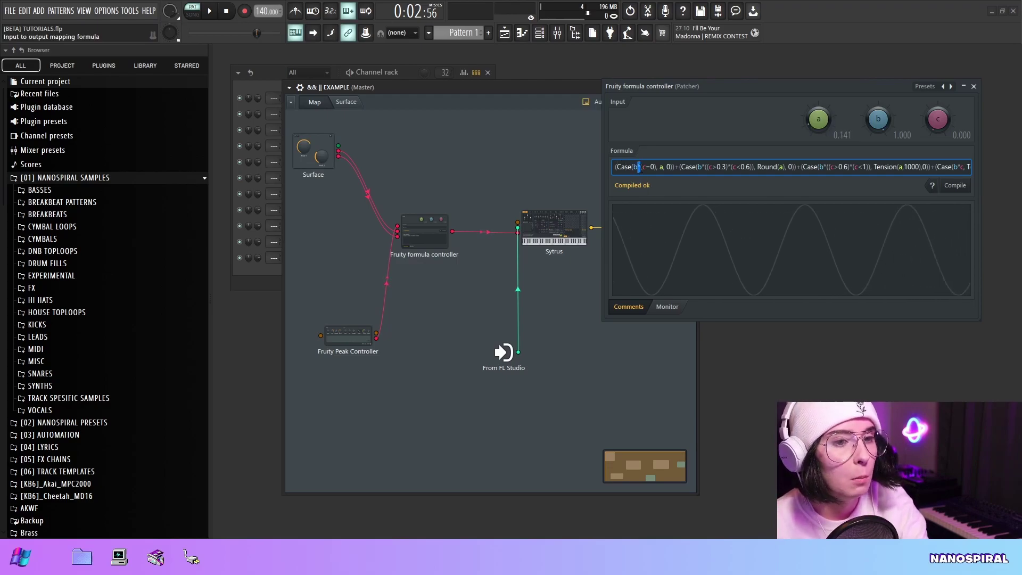
drag(637, 167, 640, 167)
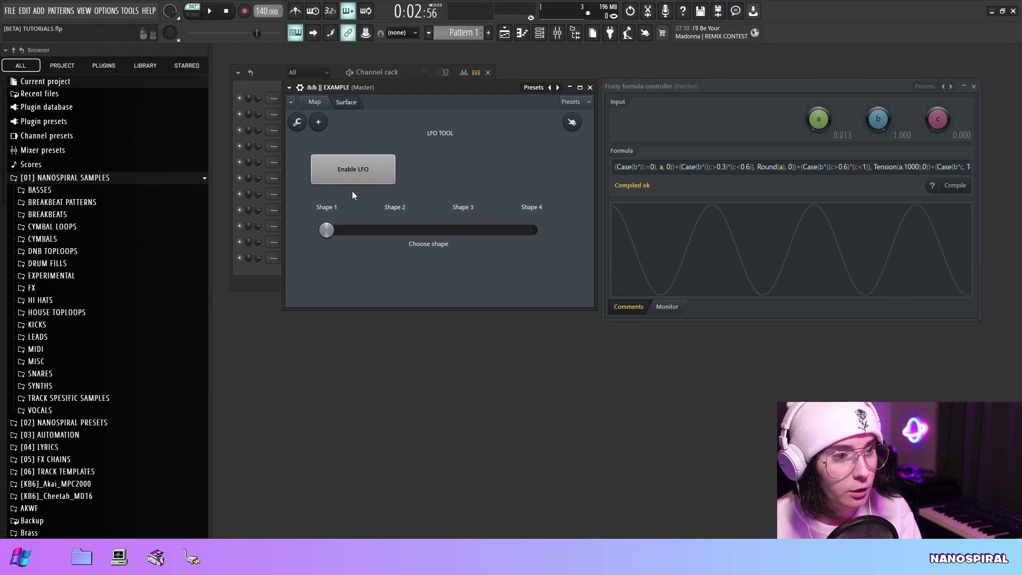
Toggle the LFO Tool's Enable LFO off and back on
click(355, 177)
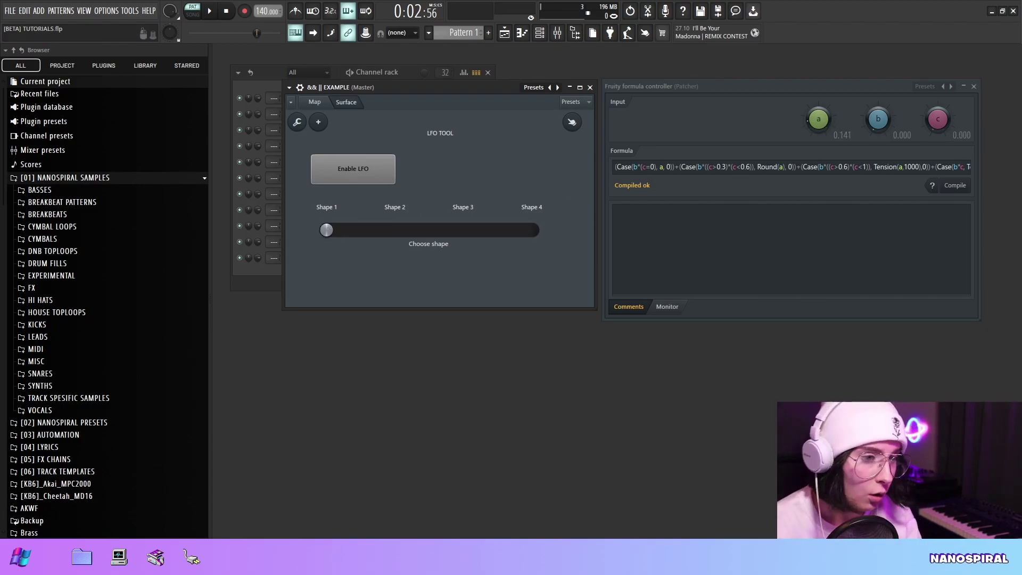
click(388, 171)
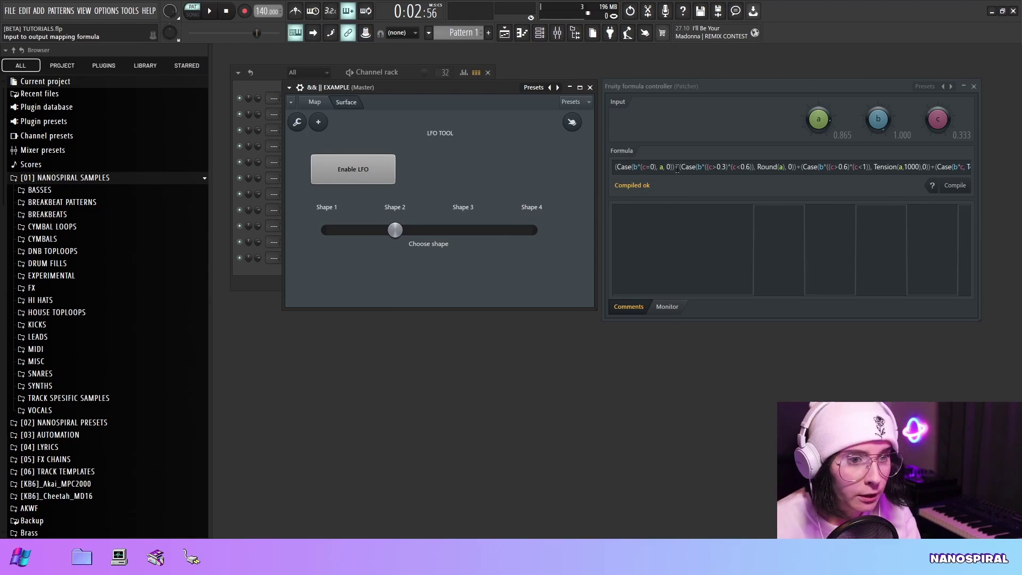
Highlight the ((c>0.3)*(c<0.6)) test, try Shape 1, then return the LFO to Shape 2
click(659, 167)
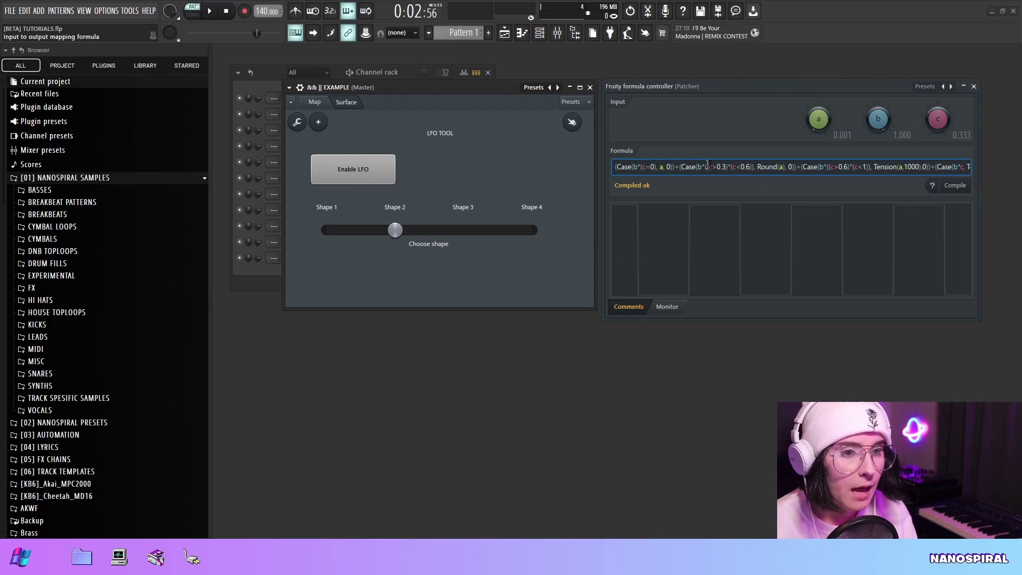
drag(705, 167, 750, 167)
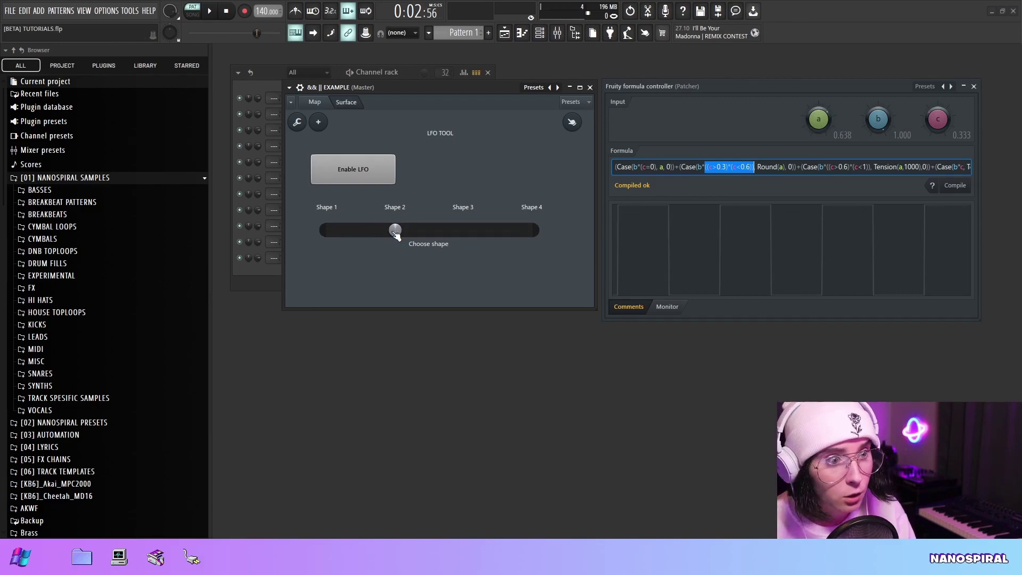
drag(395, 230, 326, 229)
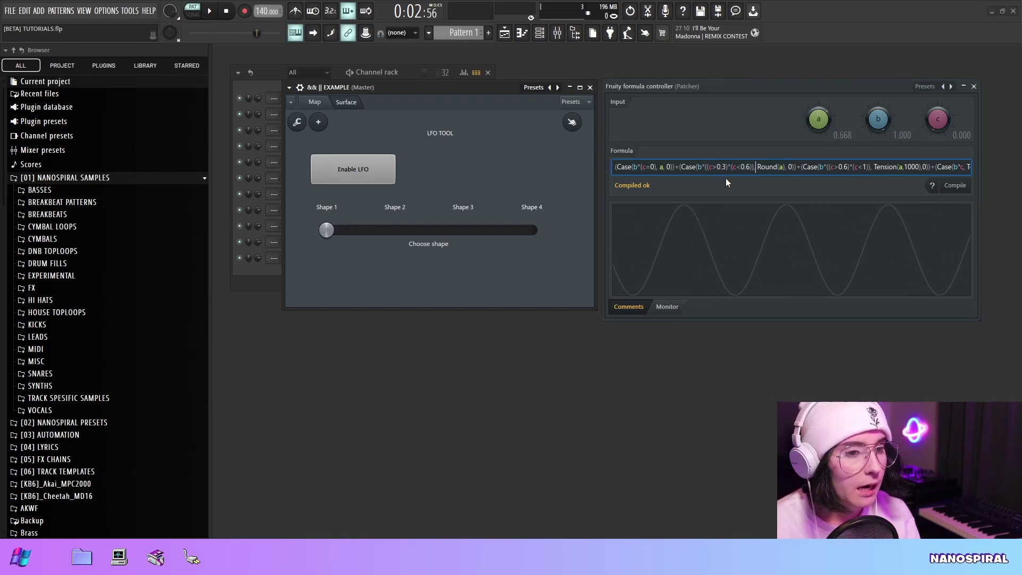
click(713, 169)
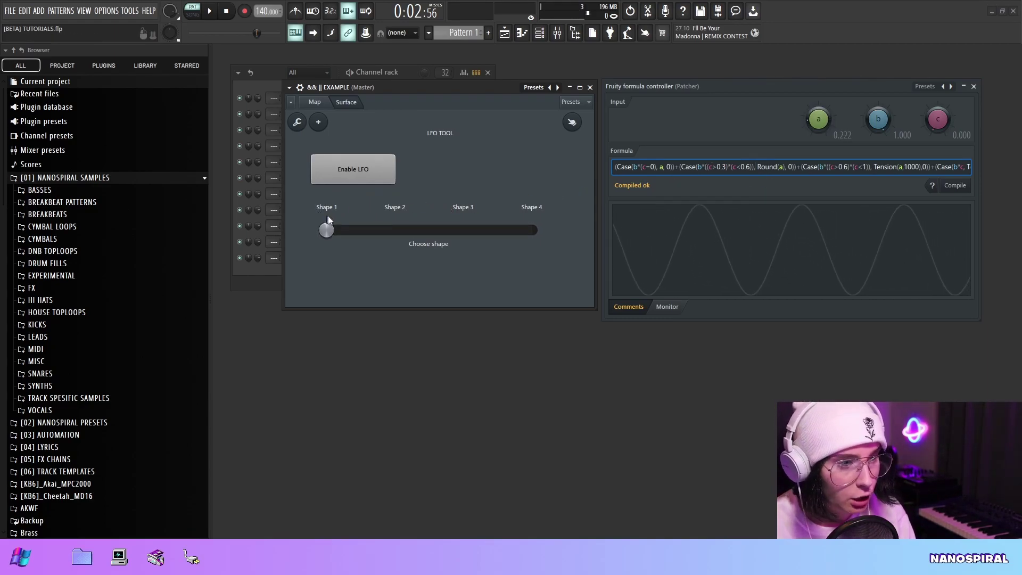
drag(329, 238, 398, 233)
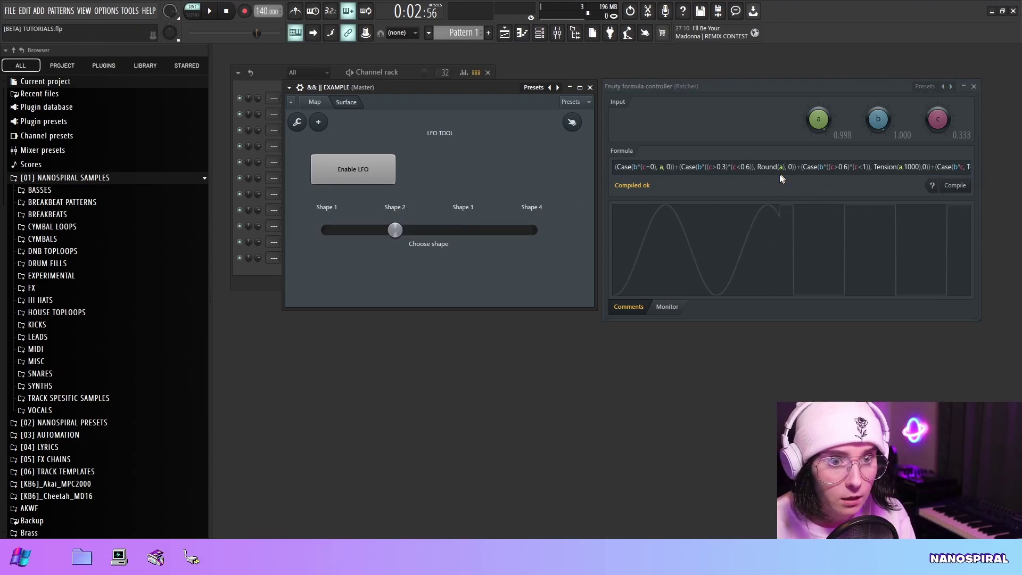
Set the LFO to Shape 3 (c 0.667) and highlight its Tension(a,1000) case in the formula
drag(395, 230, 462, 230)
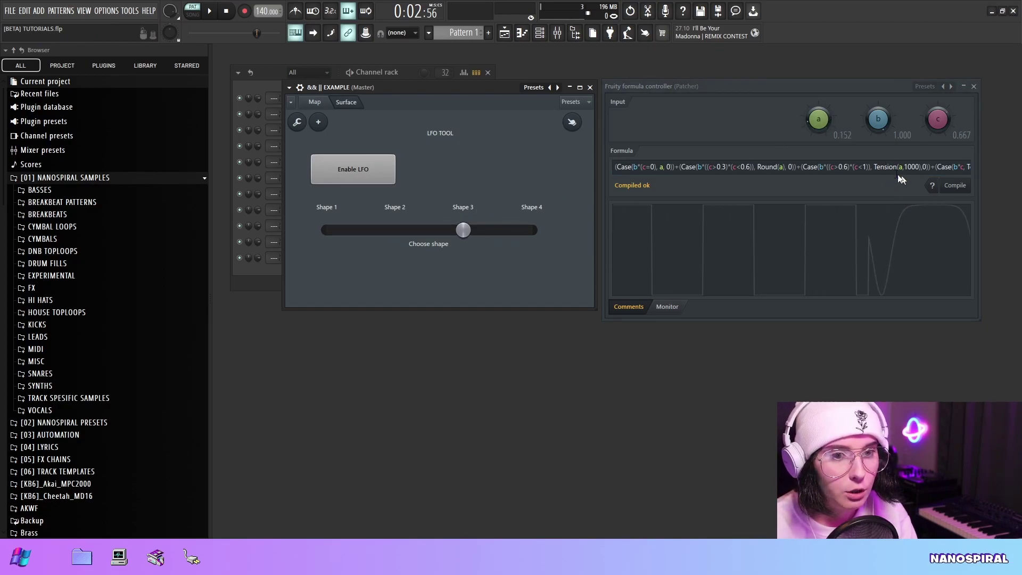
drag(801, 168, 931, 168)
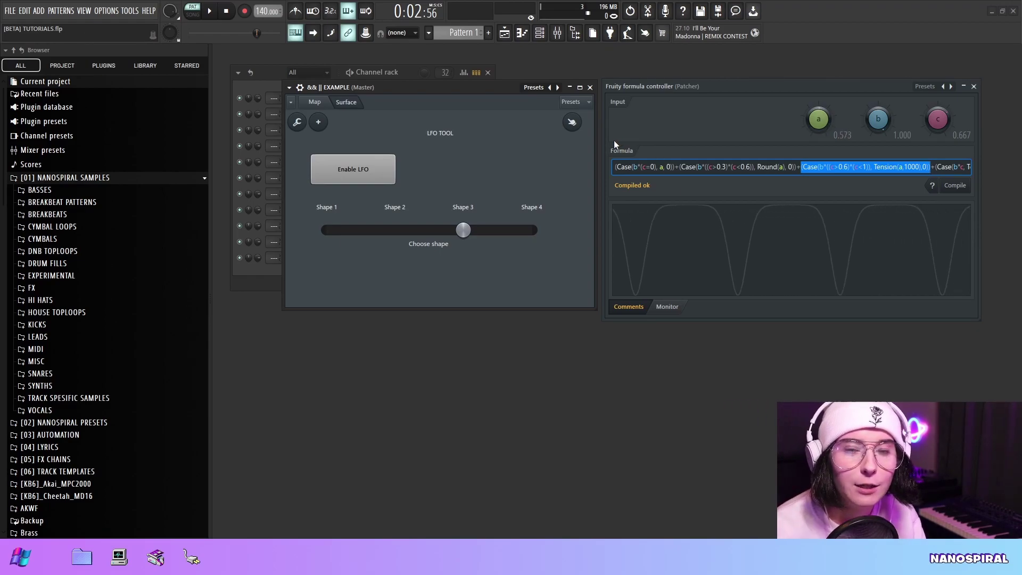
click(937, 167)
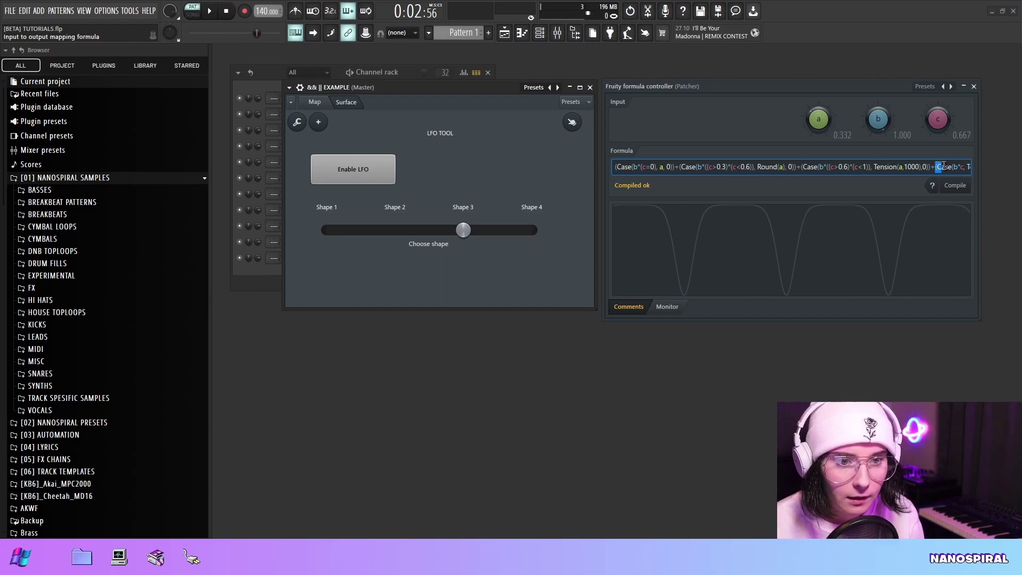
drag(943, 166, 968, 166)
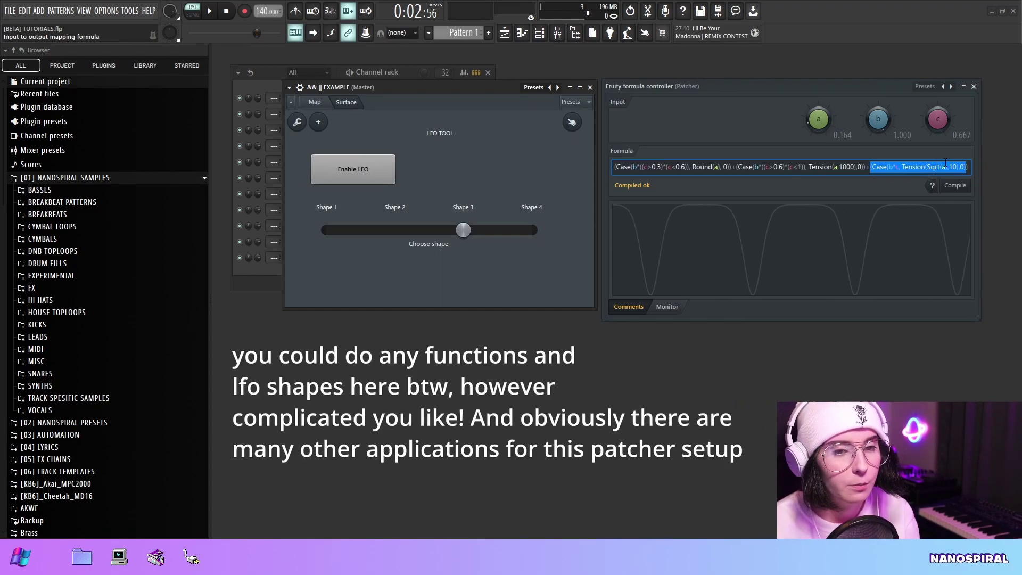
Move the LFO Tool to Shape 4 (c 1.000) and nudge the formula controller window
click(927, 167)
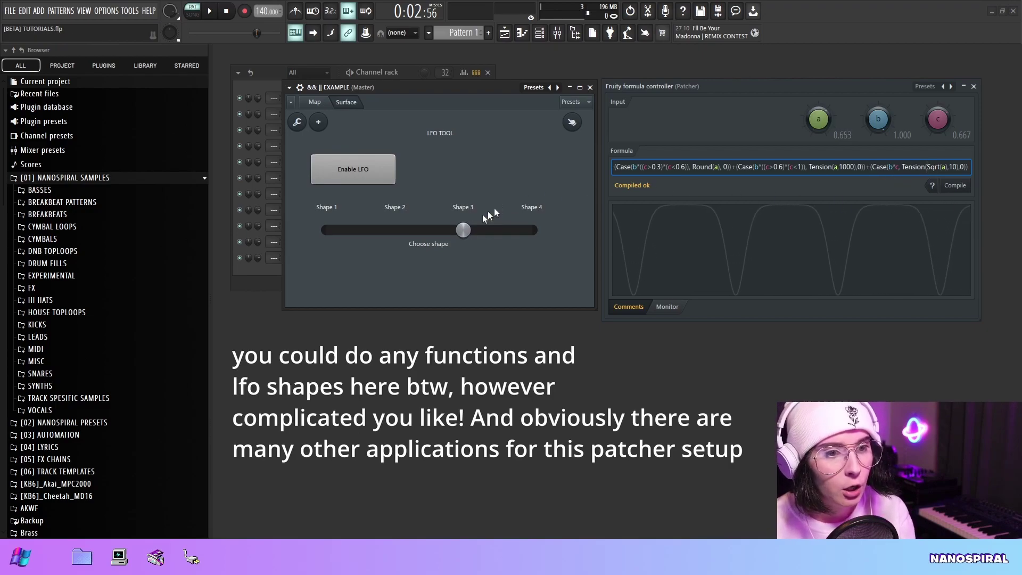
drag(463, 230, 532, 230)
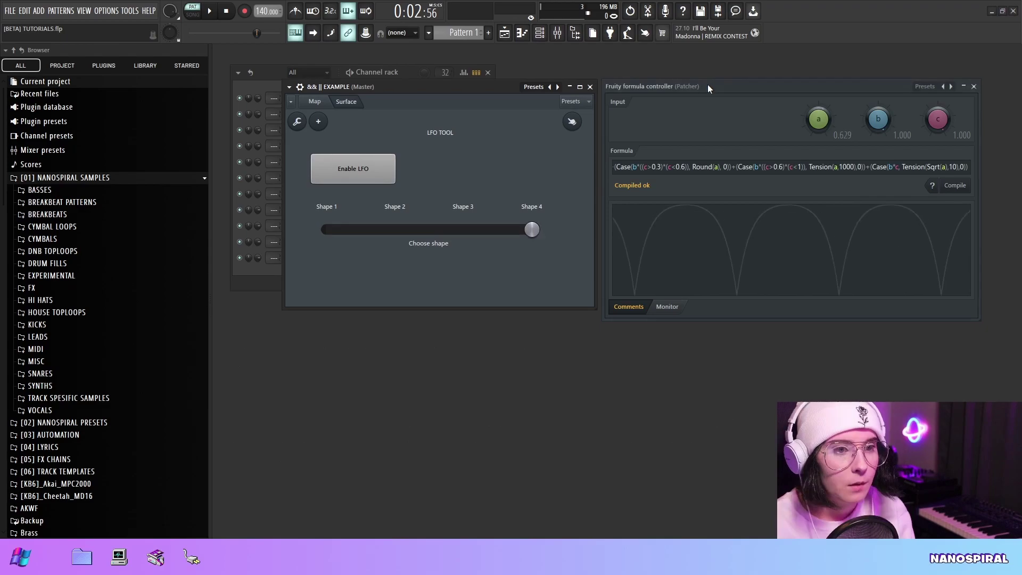
drag(707, 84, 705, 83)
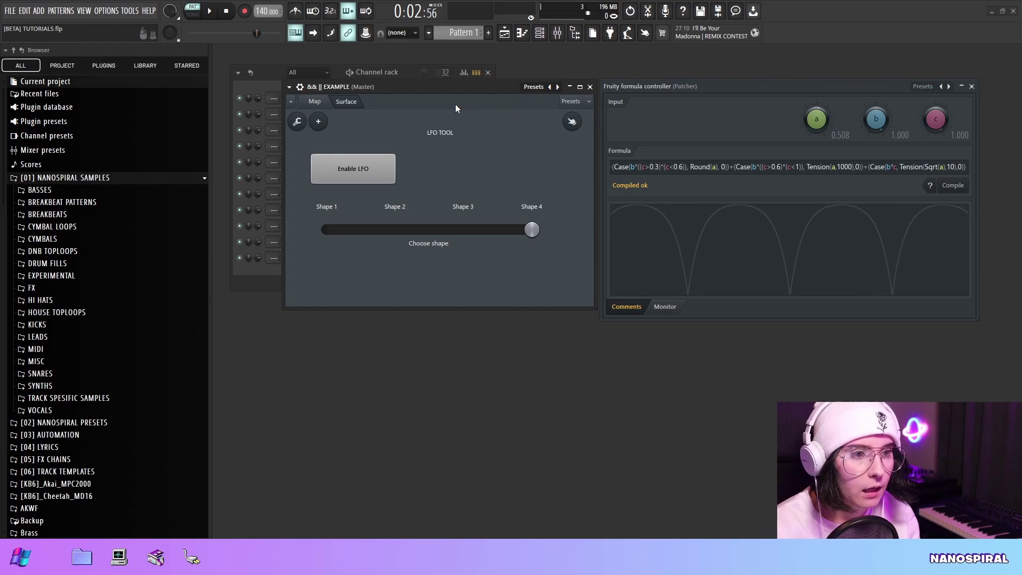
Drag the EXAMPLE (Master) Patcher window slightly lower to reveal the channel rack rows
drag(454, 87, 455, 116)
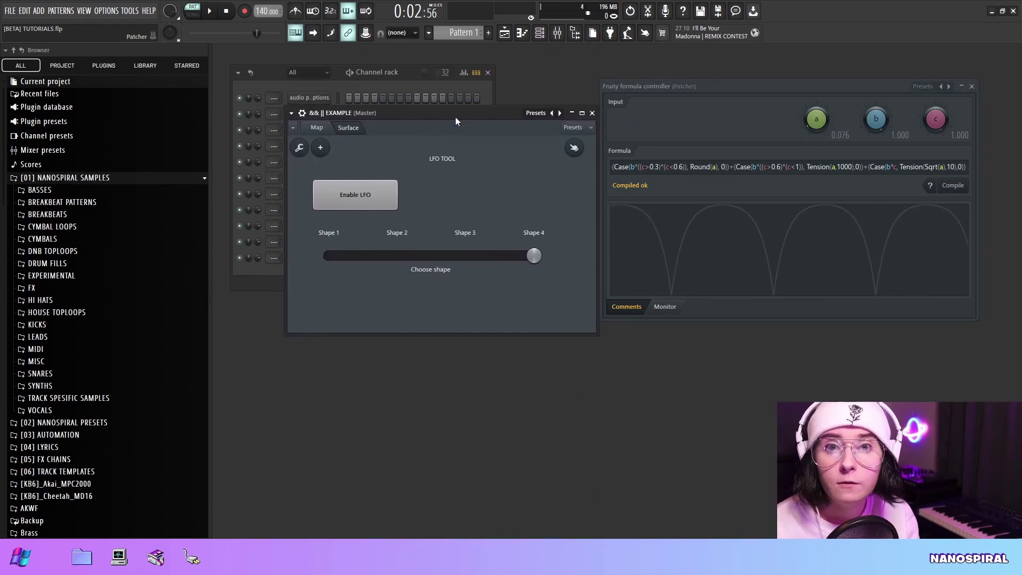